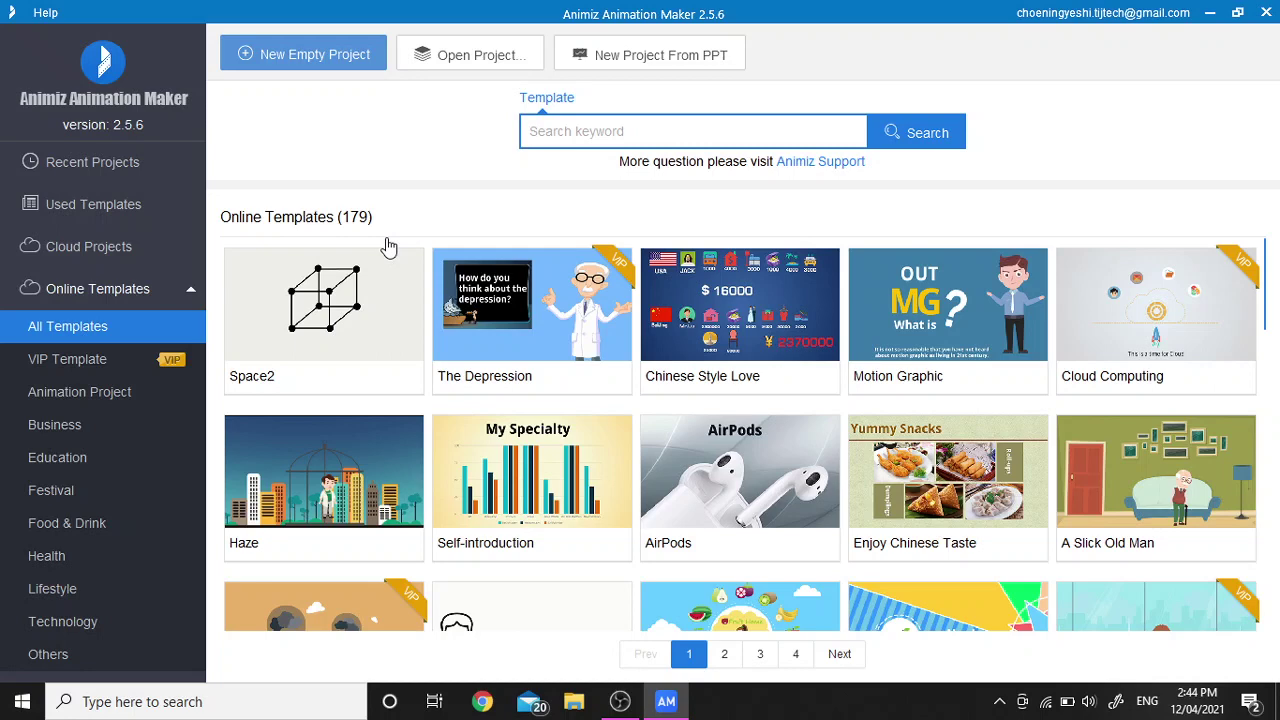
# - Create a blank project using New Empty Project on the start screen
pyautogui.click(362, 58)
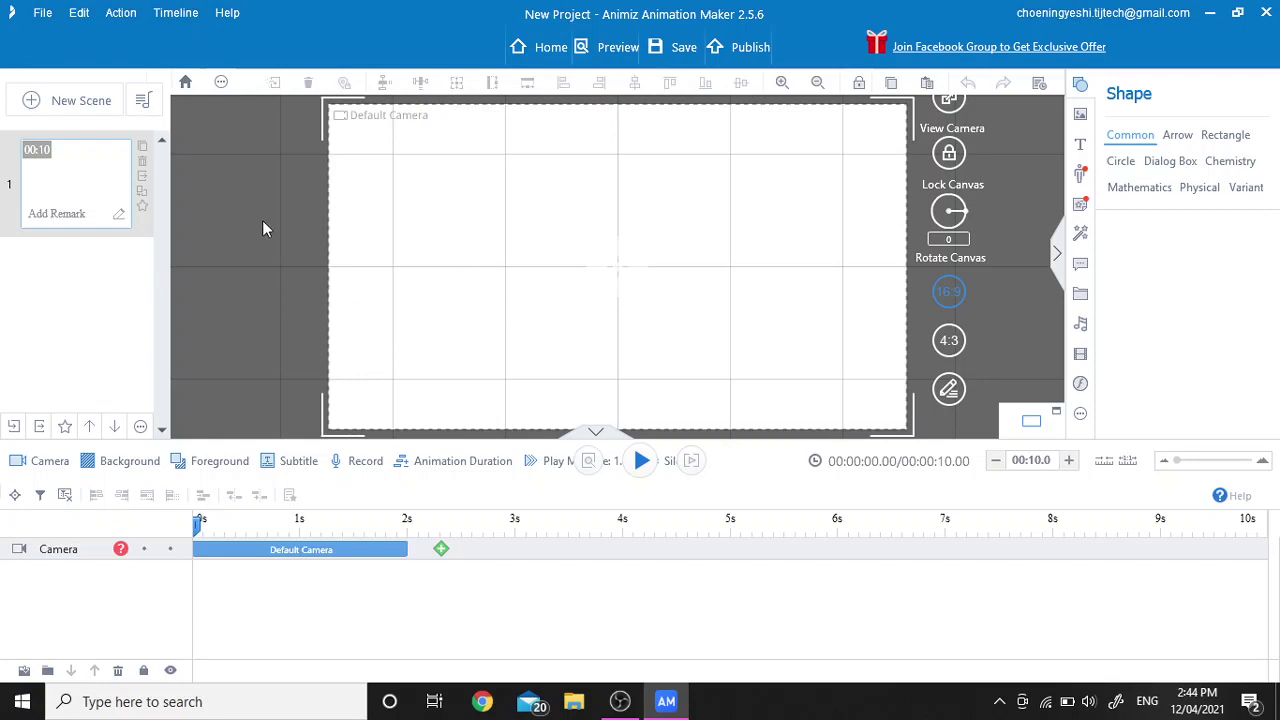
# - Add a new scene from the Countryside 'cliff' template with the rope bridge
pyautogui.click(91, 106)
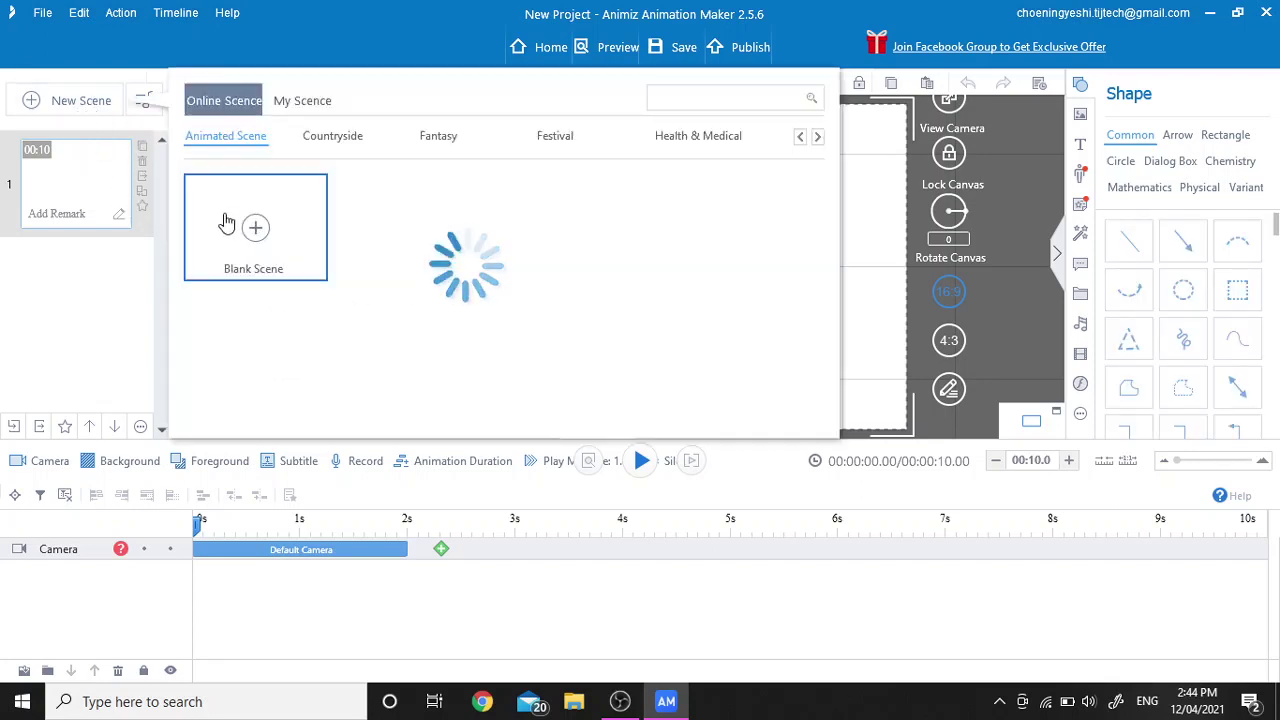
pyautogui.click(323, 137)
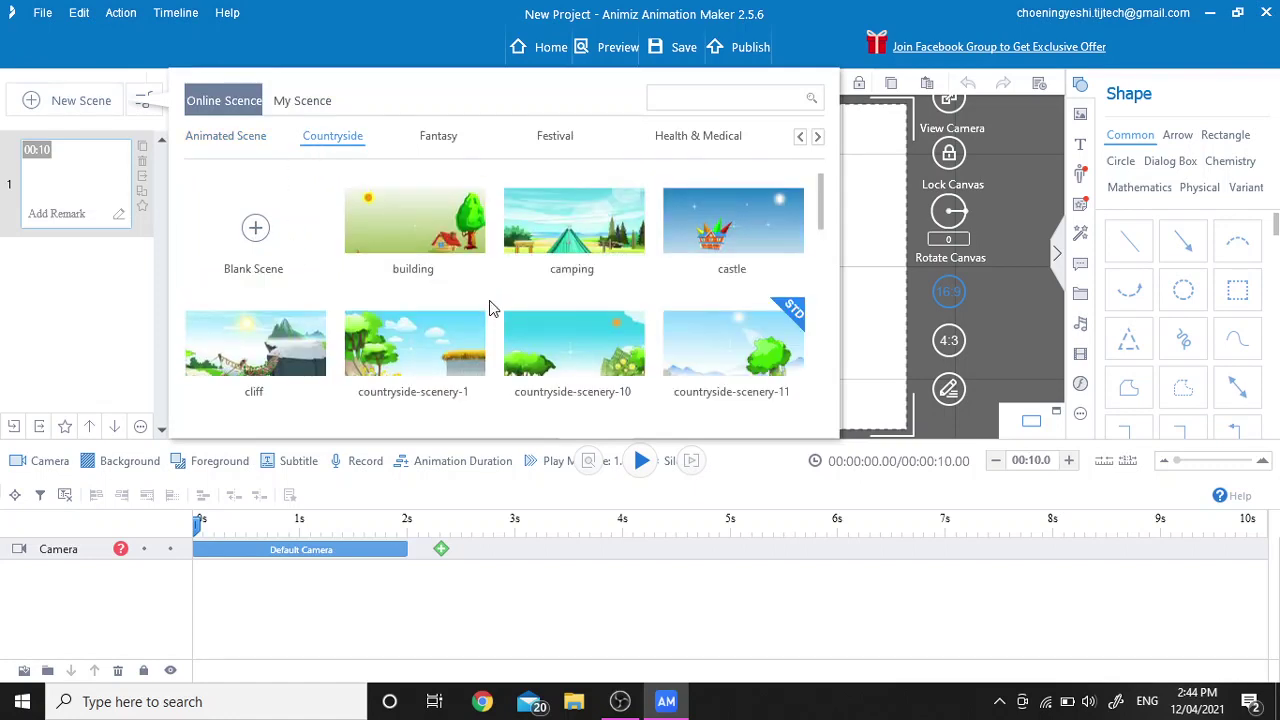
pyautogui.scroll(-1, 450, 265)
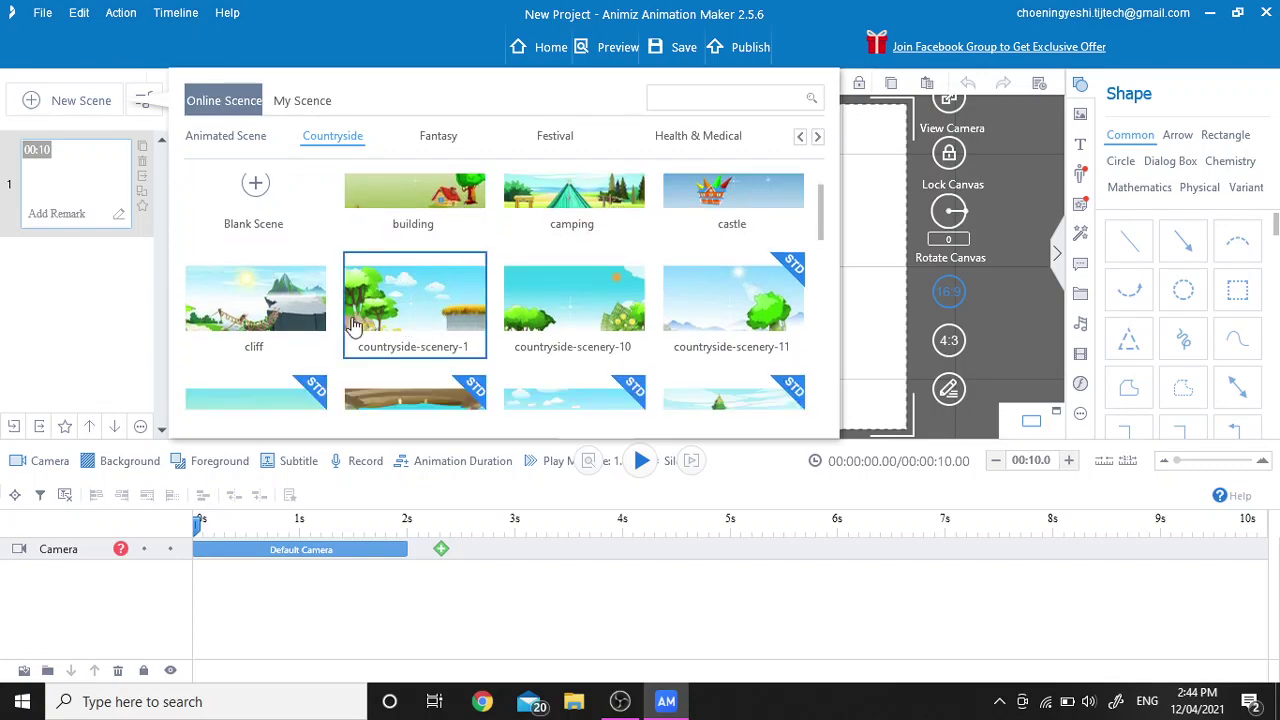
pyautogui.click(287, 322)
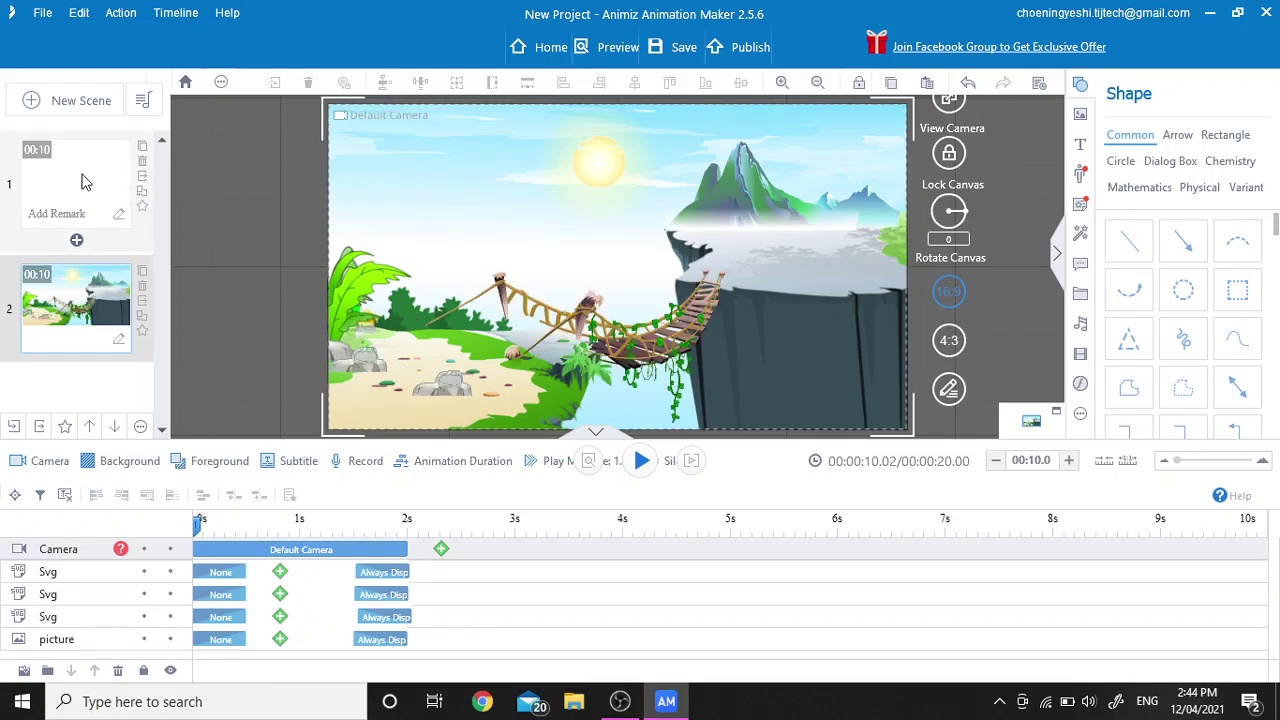
# - Delete blank scene 1 and confirm the deletion
pyautogui.click(142, 164)
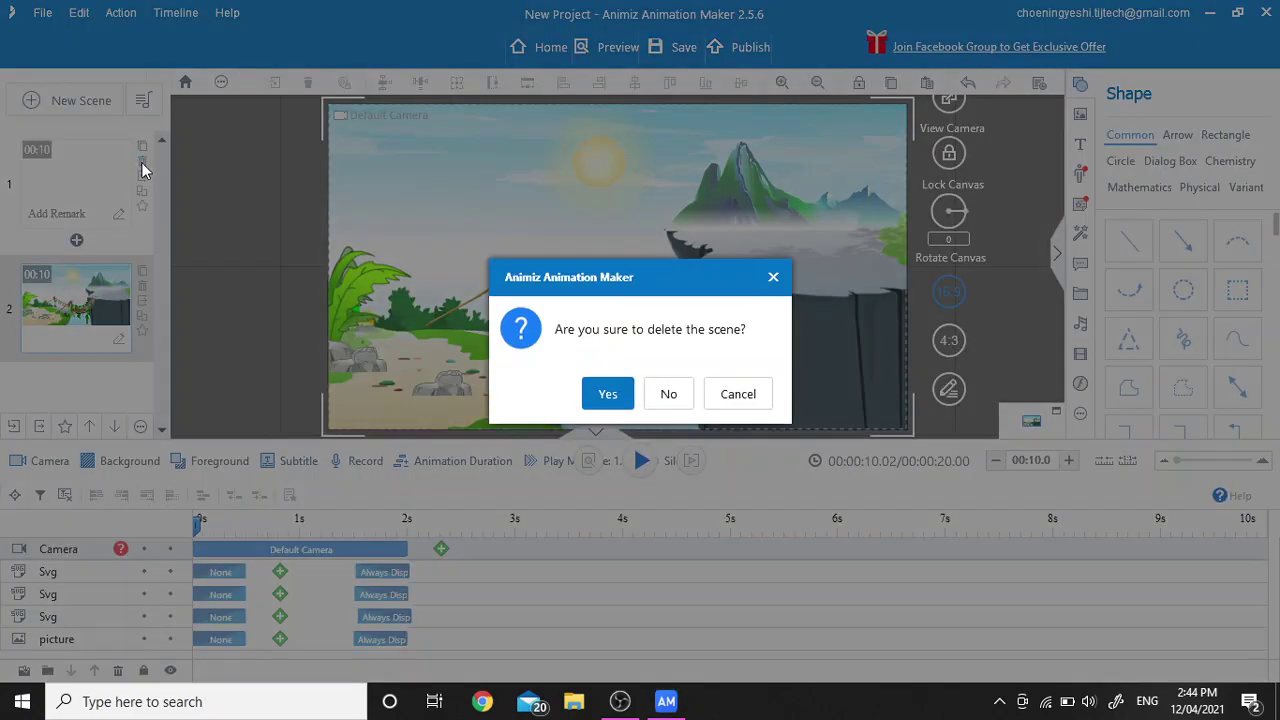
pyautogui.click(584, 392)
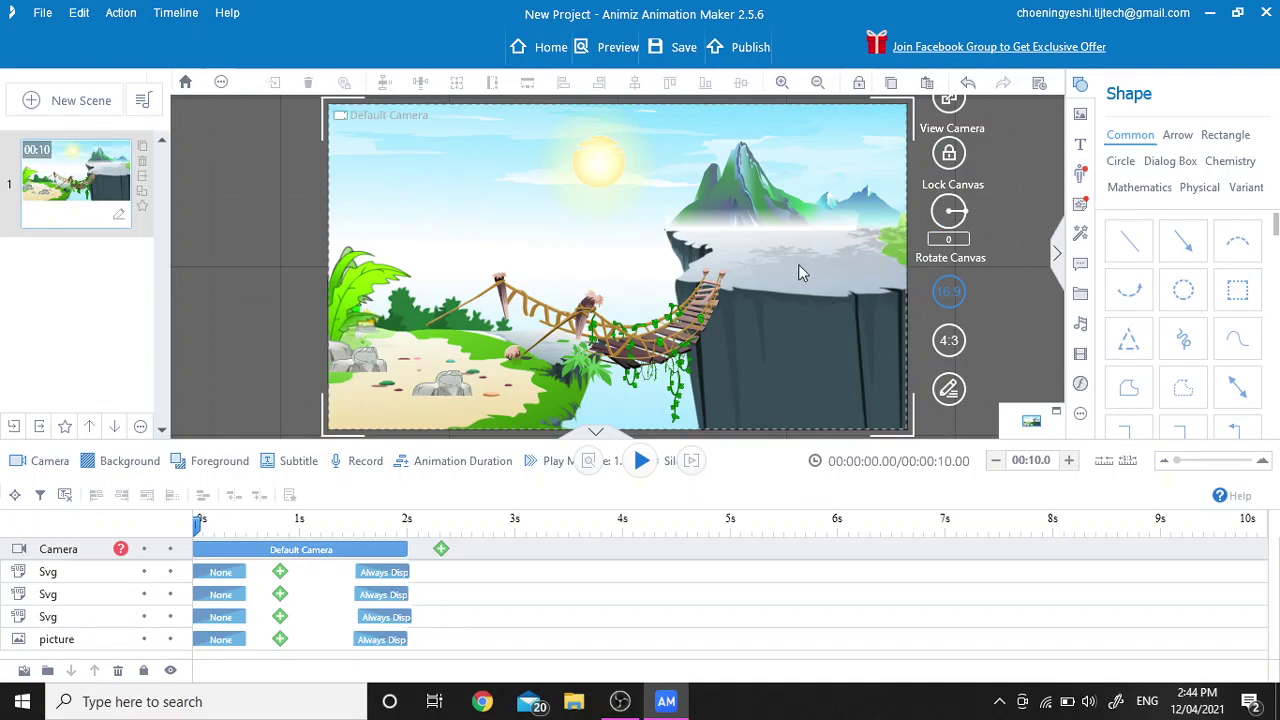
# - Insert the Female Tour Guide character from Roles with the Walking motion
pyautogui.click(1080, 176)
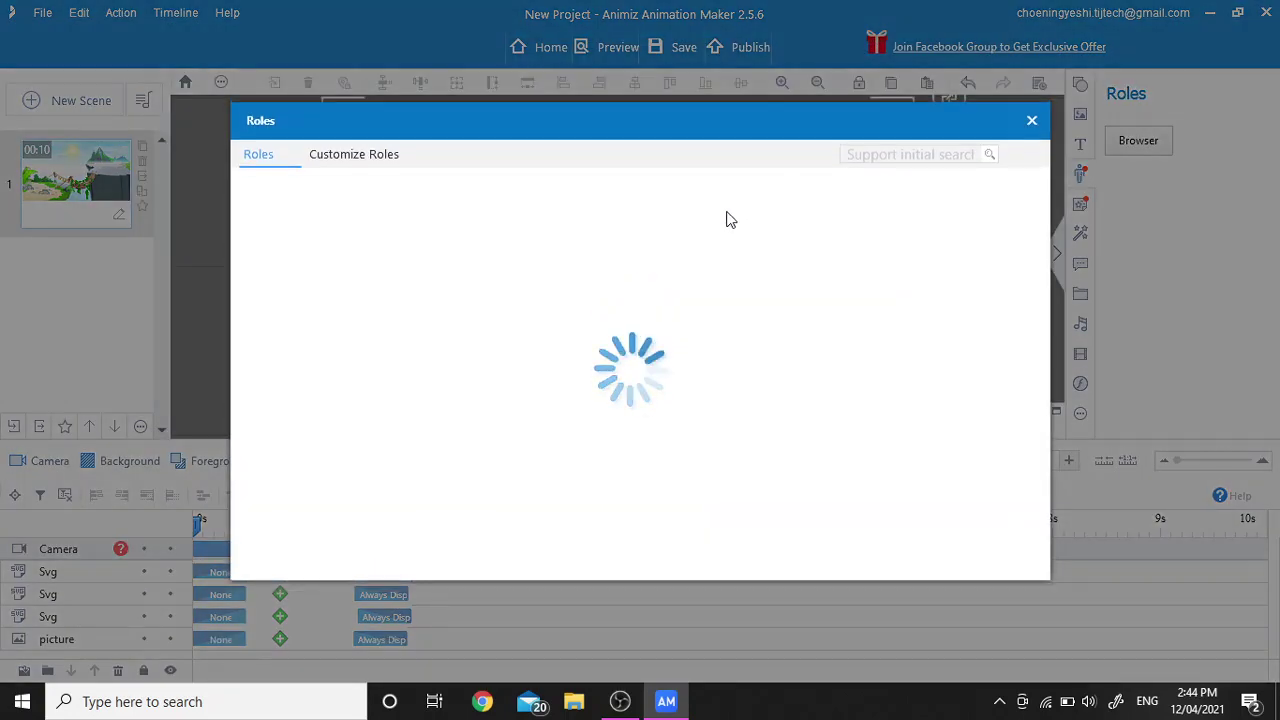
pyautogui.scroll(-1, 614, 281)
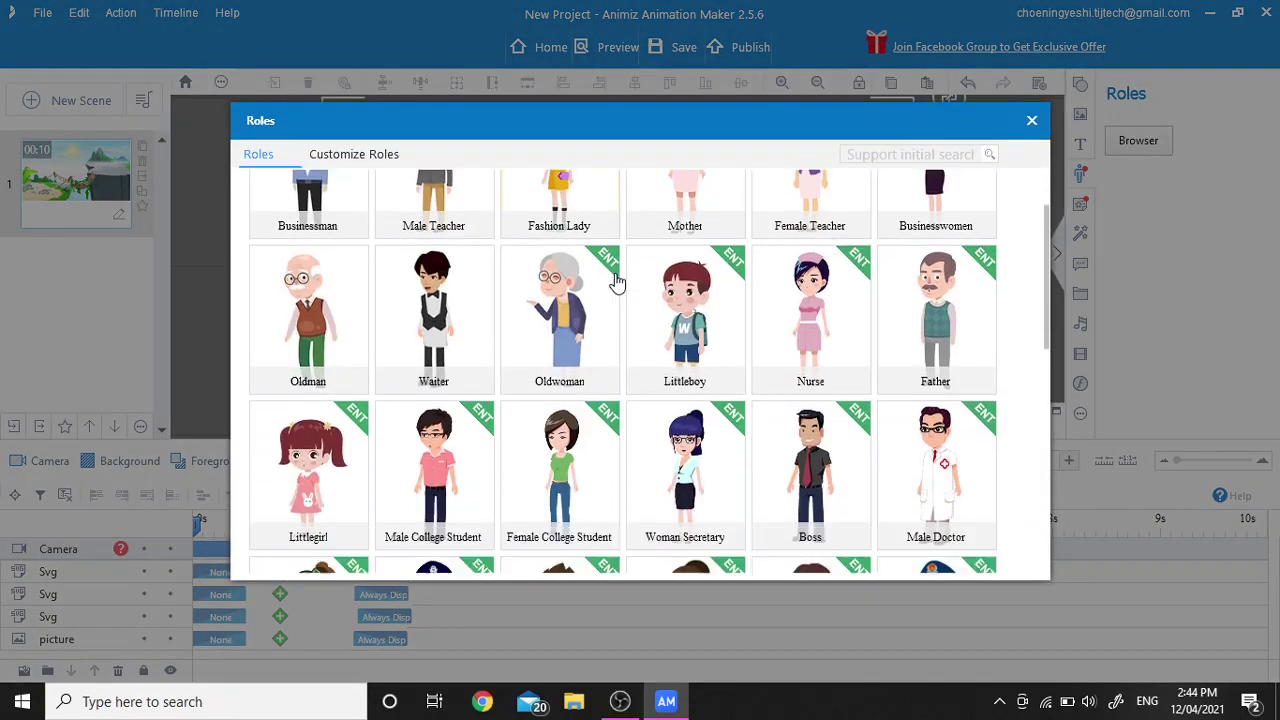
pyautogui.scroll(-3, 617, 284)
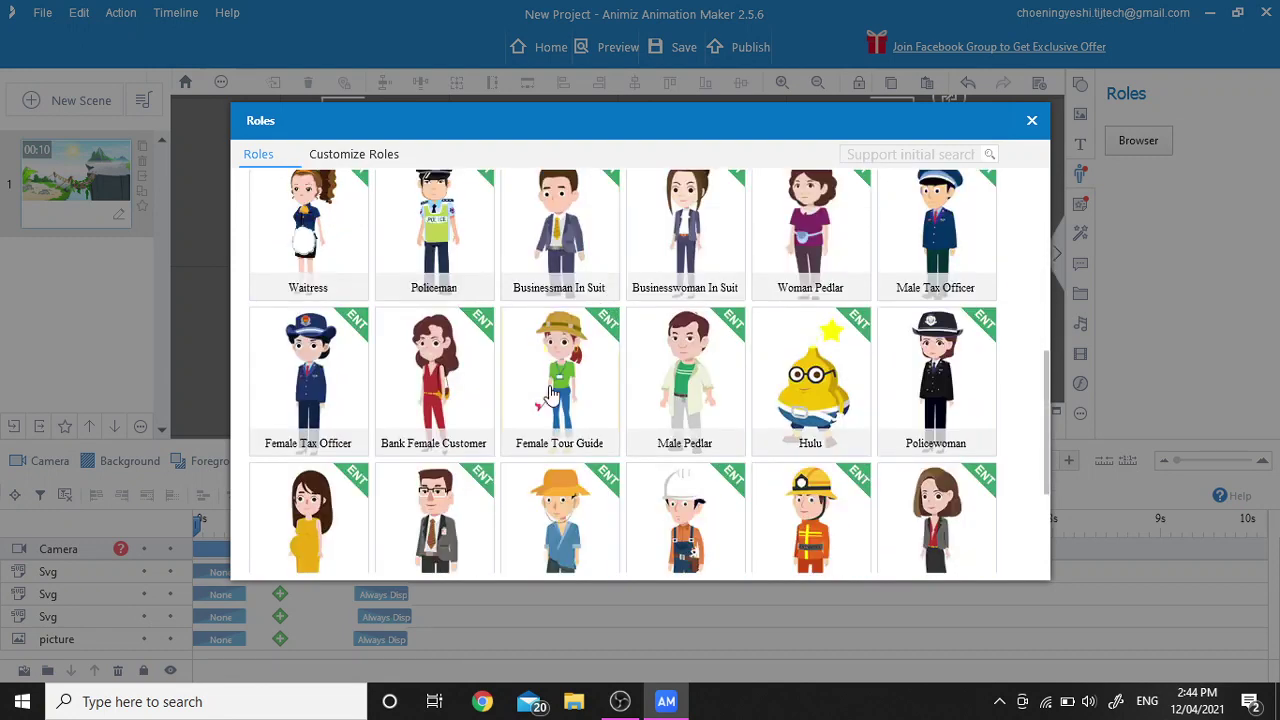
pyautogui.click(586, 391)
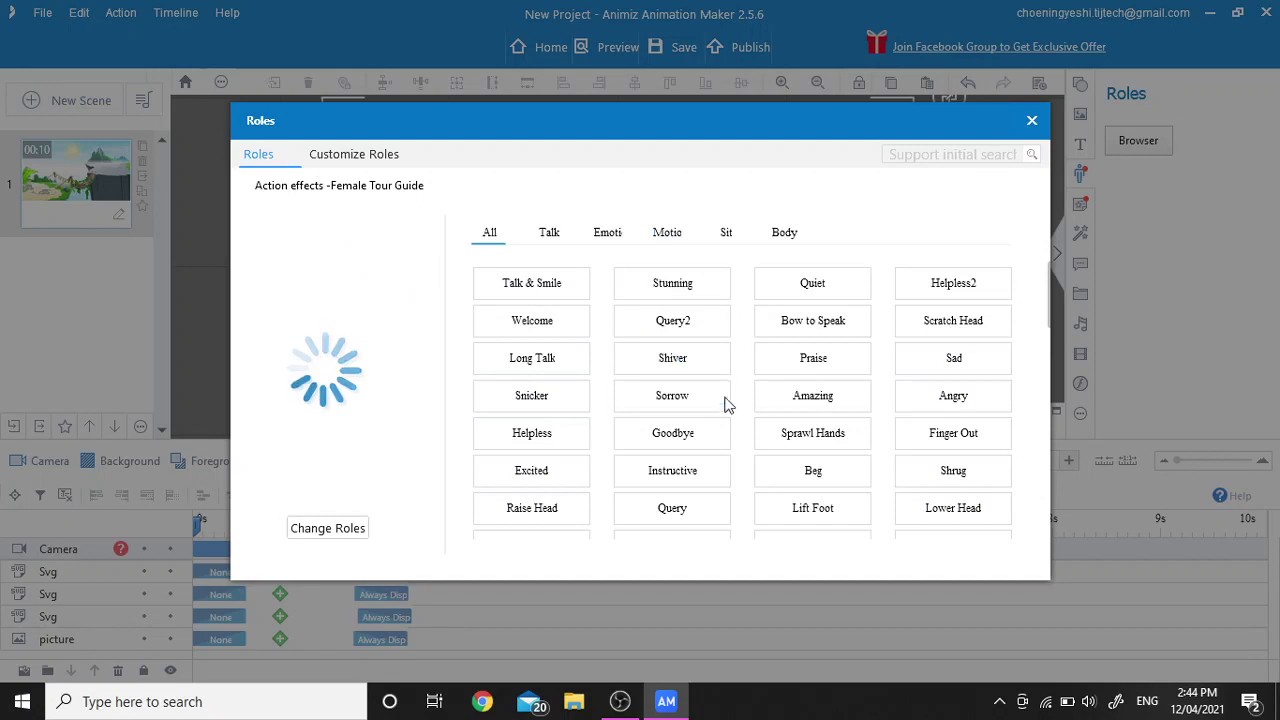
pyautogui.click(583, 285)
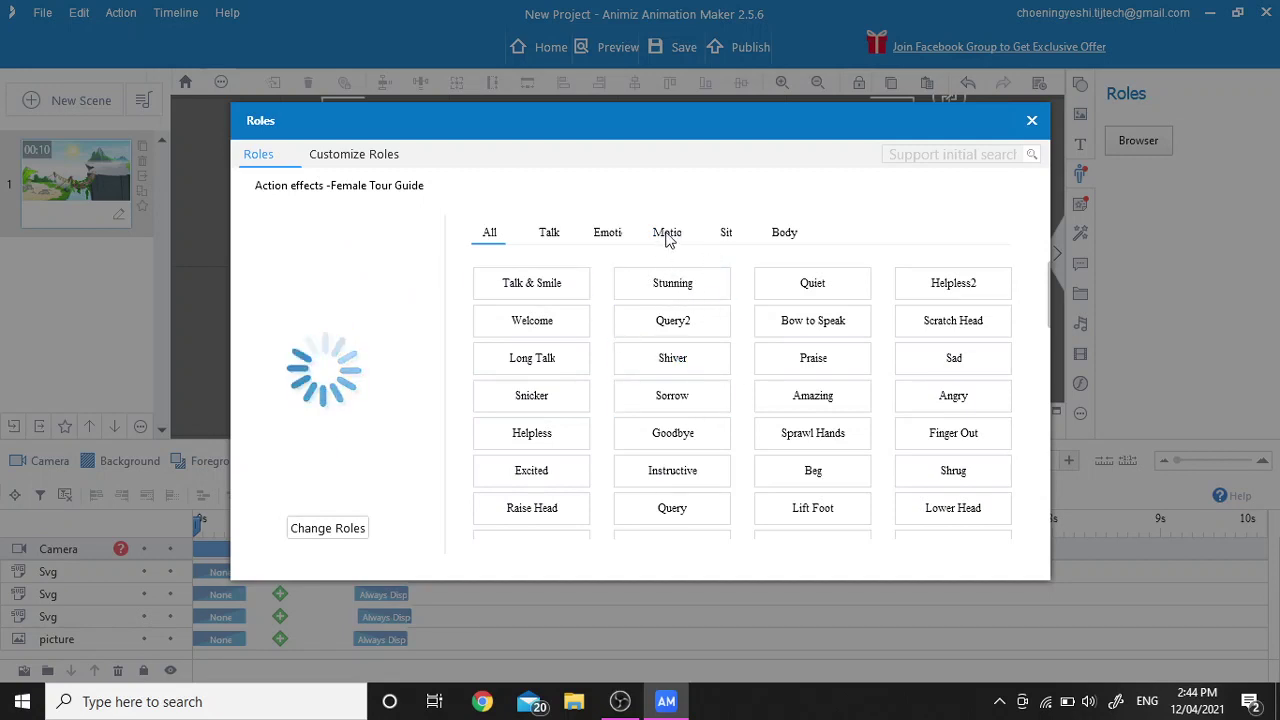
pyautogui.click(666, 234)
pyautogui.click(547, 286)
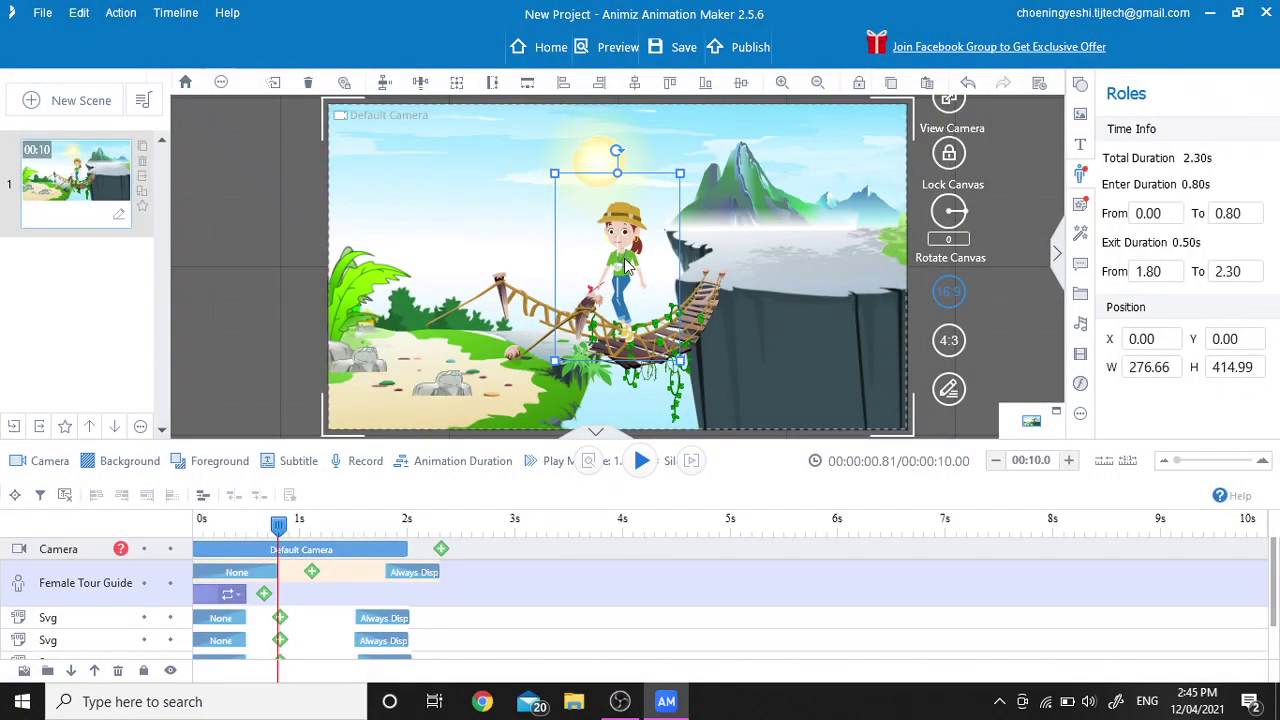
# - Move the tour guide to the grassy left cliff edge near the rocks (X -438.33, Y 97.42)
pyautogui.moveTo(625, 265); pyautogui.dragTo(424, 303)
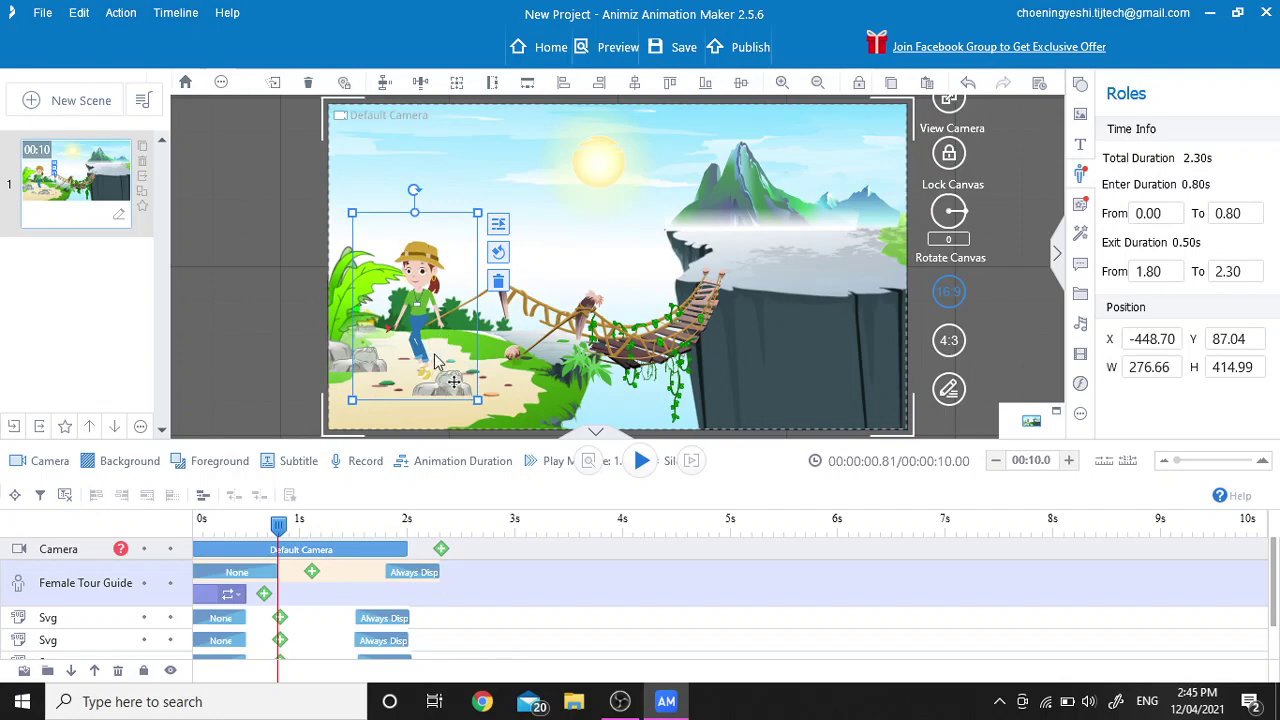
pyautogui.moveTo(425, 328); pyautogui.dragTo(425, 338)
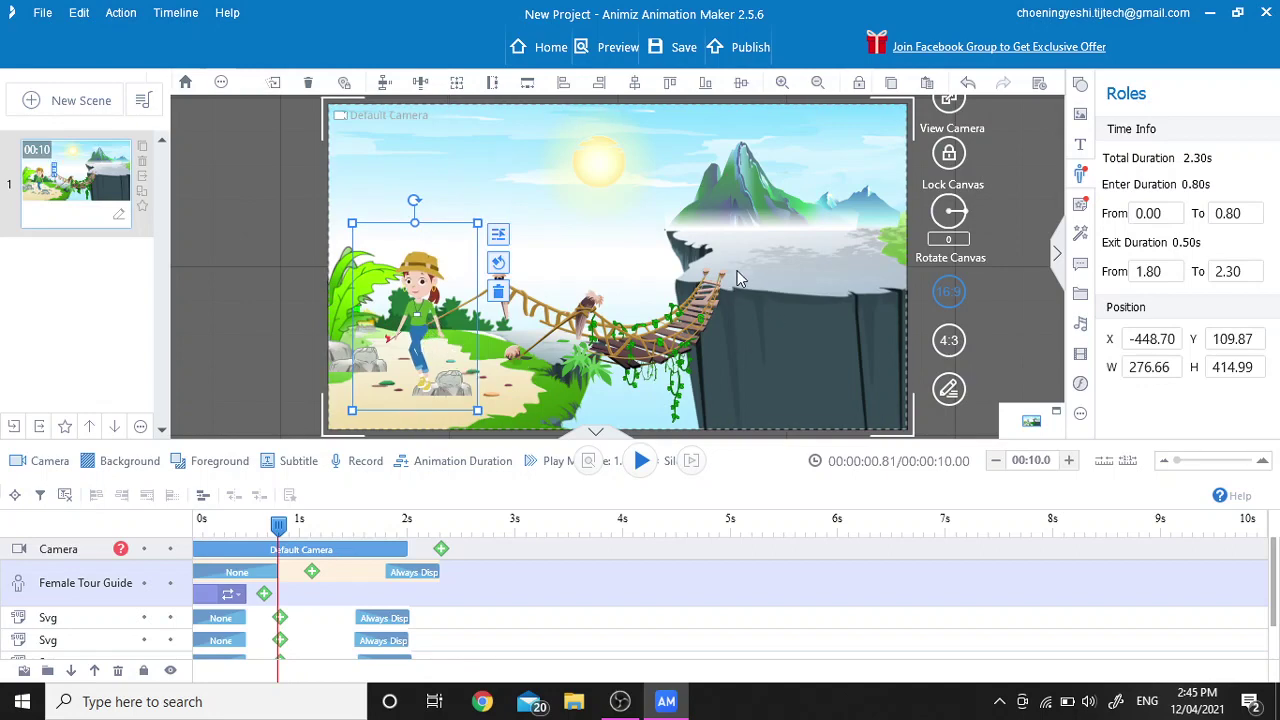
pyautogui.moveTo(449, 340); pyautogui.dragTo(454, 334)
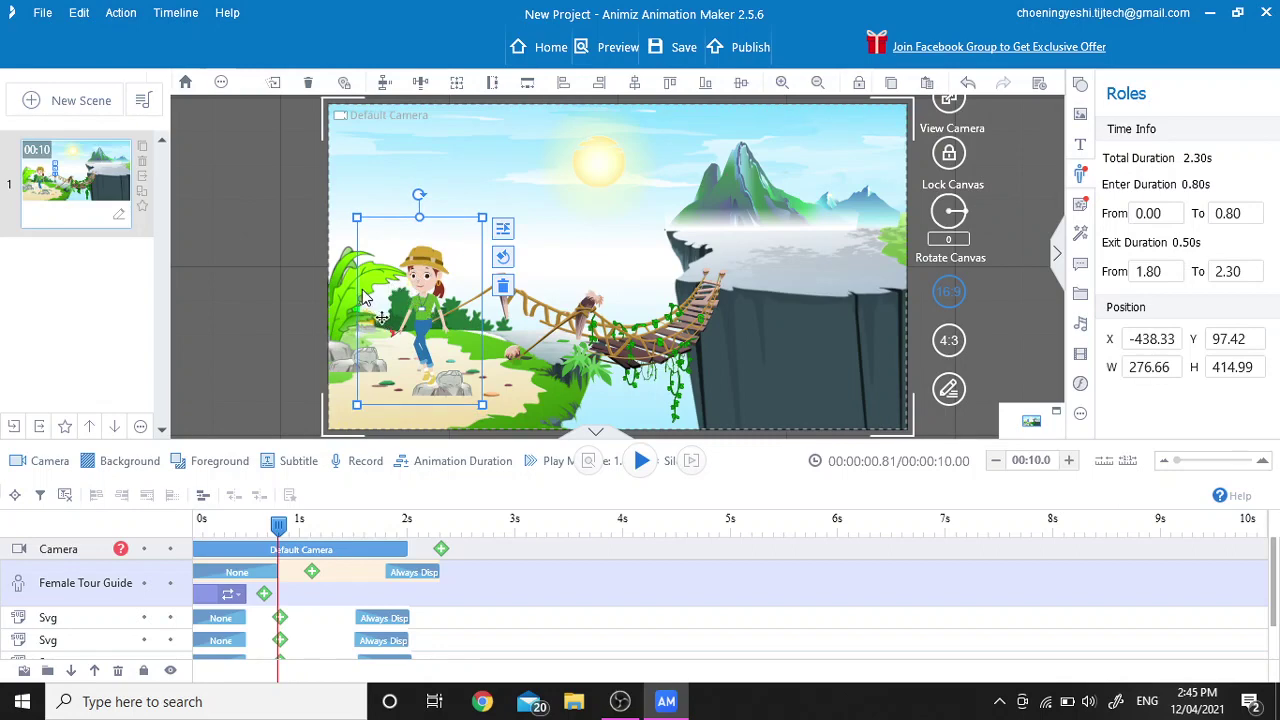
# - Flip the tour guide horizontally and lower her slightly to X -436.25, Y 109.87
pyautogui.rightClick(424, 314)
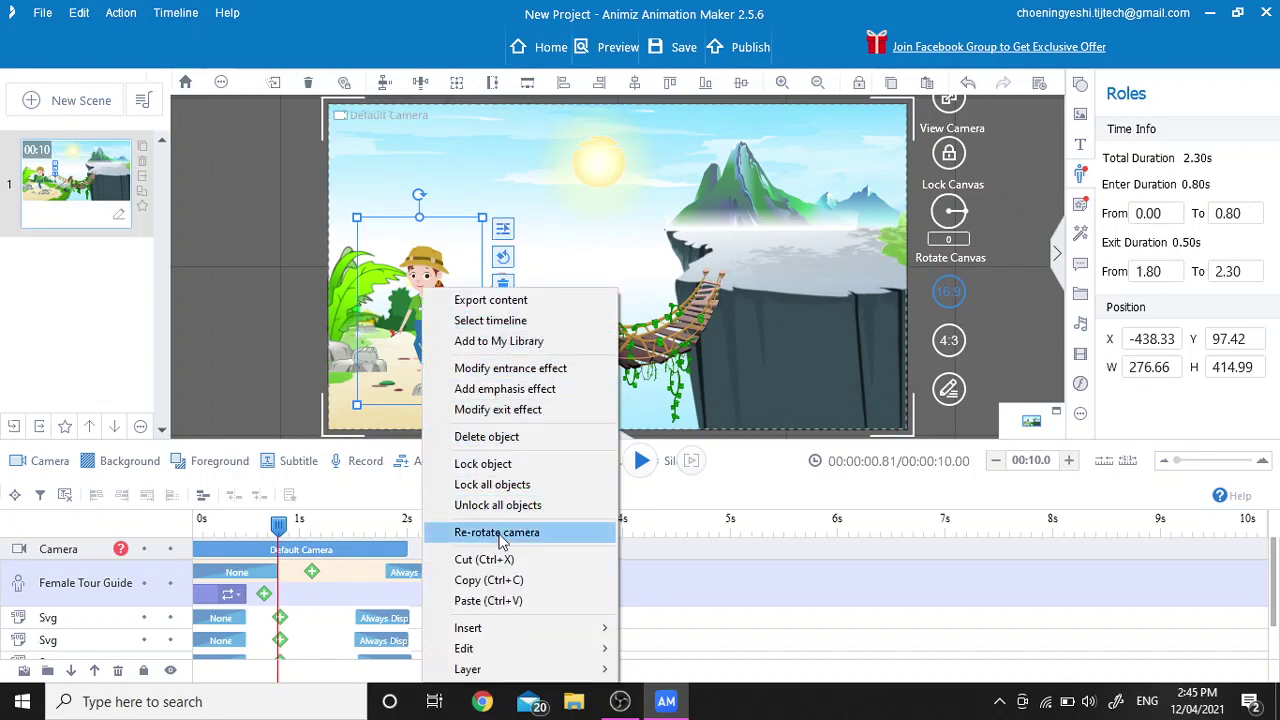
pyautogui.moveTo(490, 648)
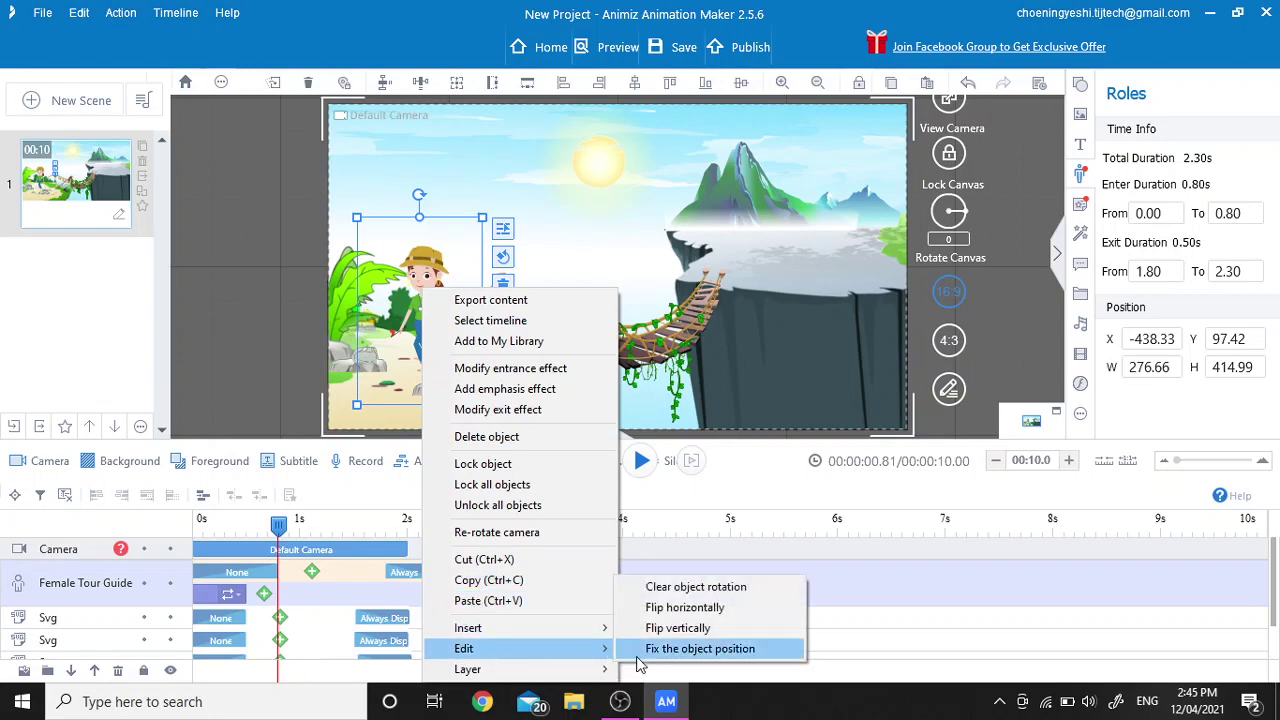
pyautogui.click(683, 608)
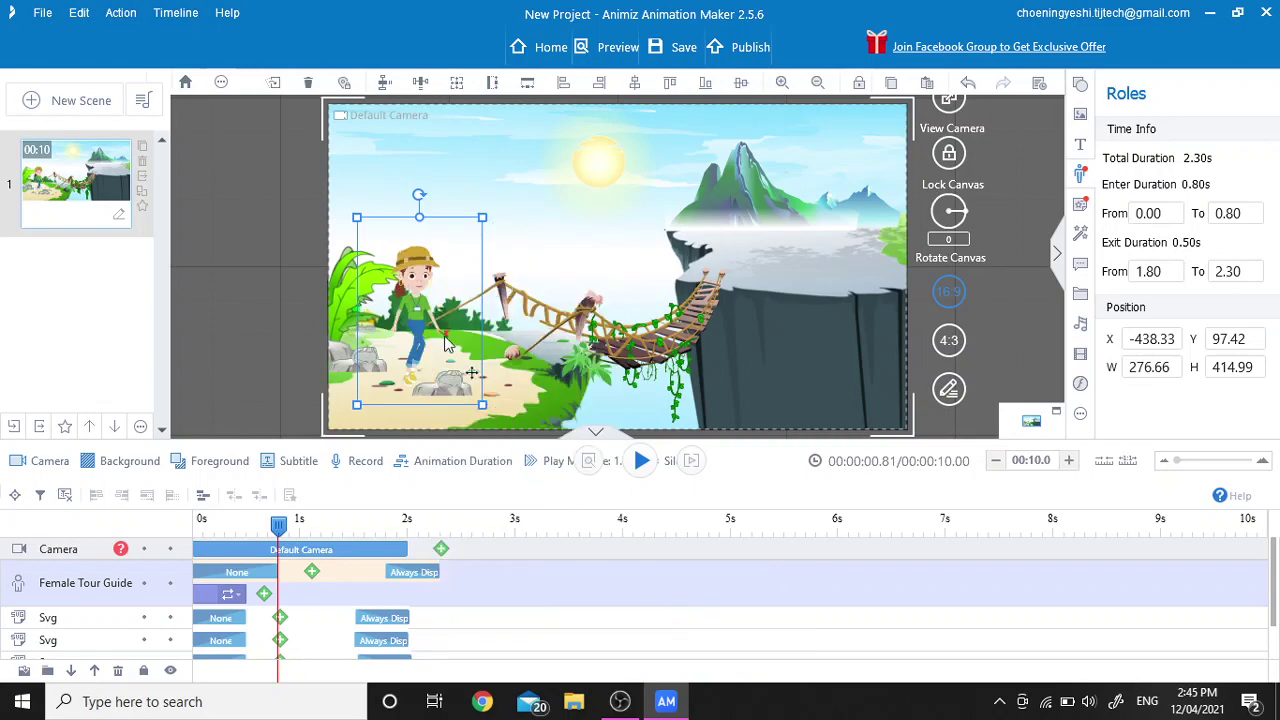
pyautogui.moveTo(417, 319); pyautogui.dragTo(418, 325)
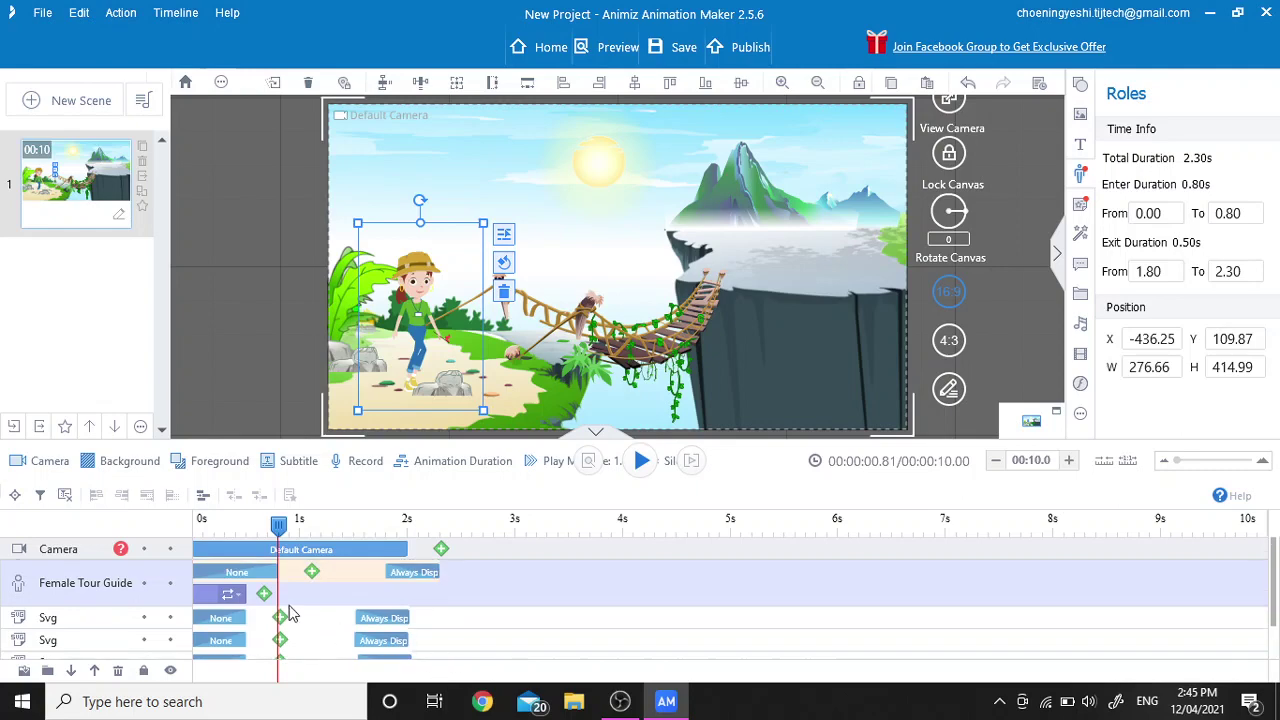
# - Extend the Walking block to about 4 s and open the keyframe's animation effects
pyautogui.moveTo(264, 594); pyautogui.dragTo(641, 614)
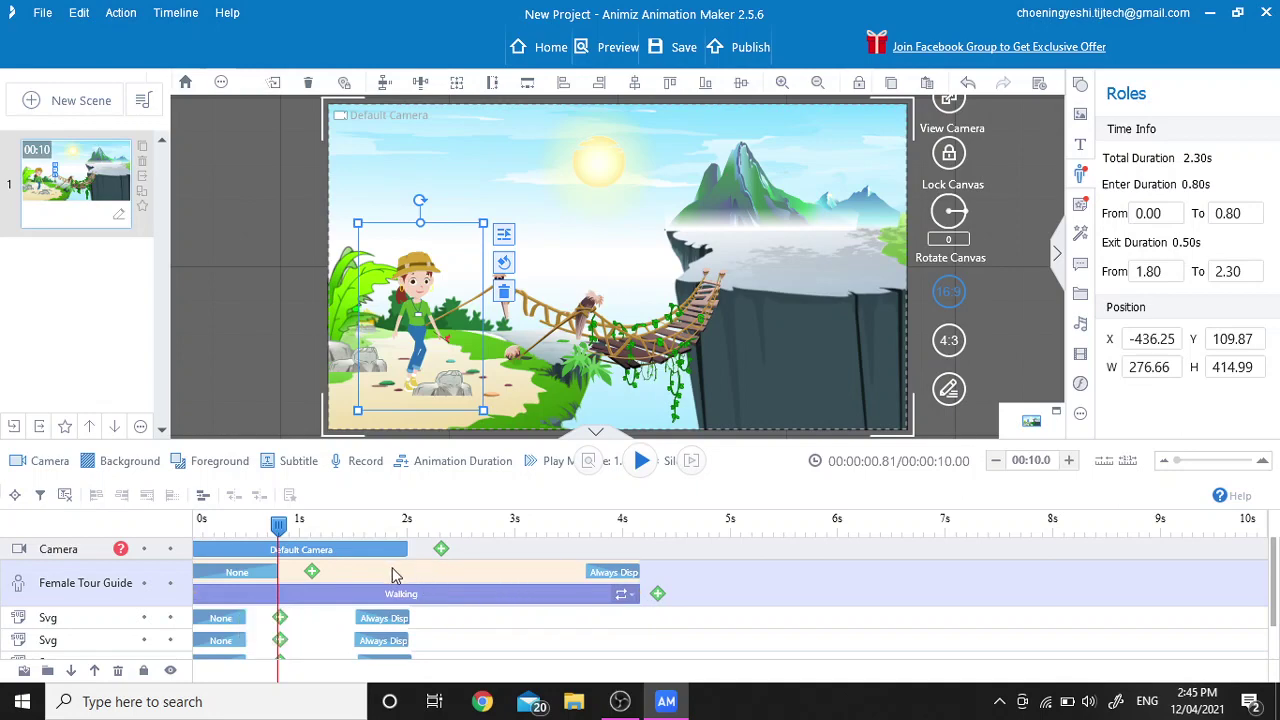
pyautogui.click(313, 573)
pyautogui.doubleClick(312, 574)
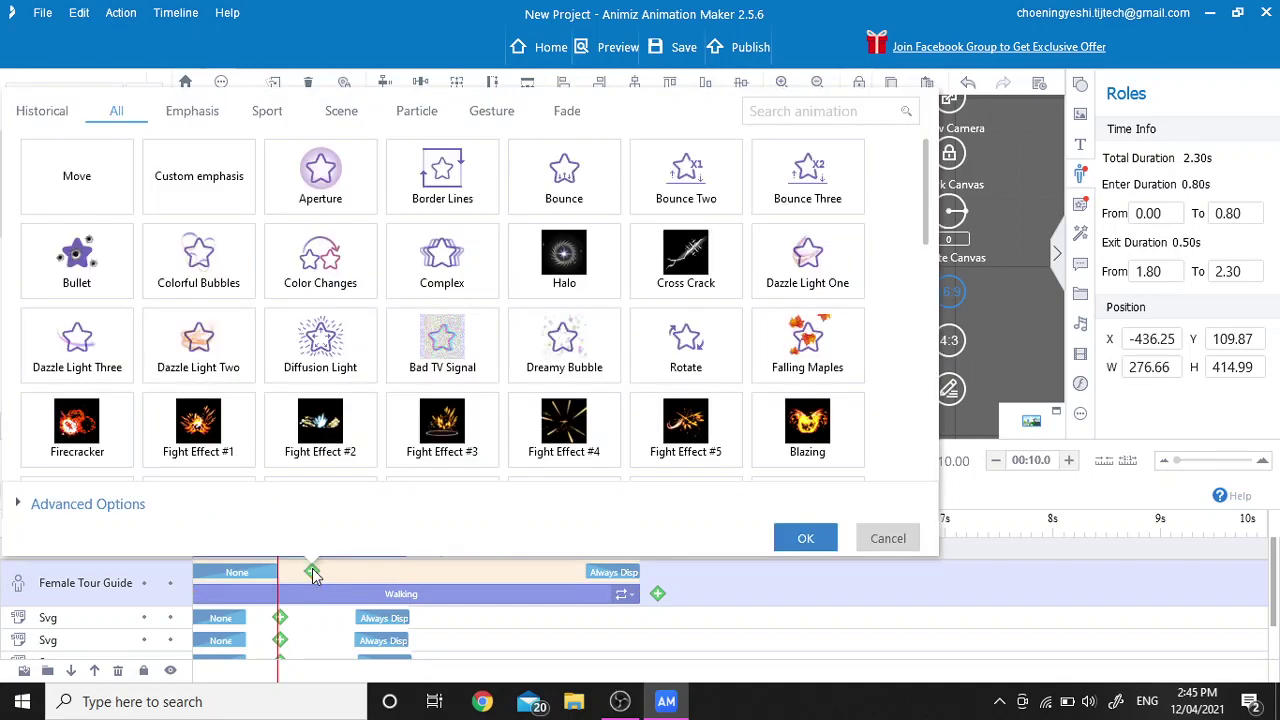
# - Apply a Move effect to the guide using the Constant speed preset
pyautogui.click(85, 178)
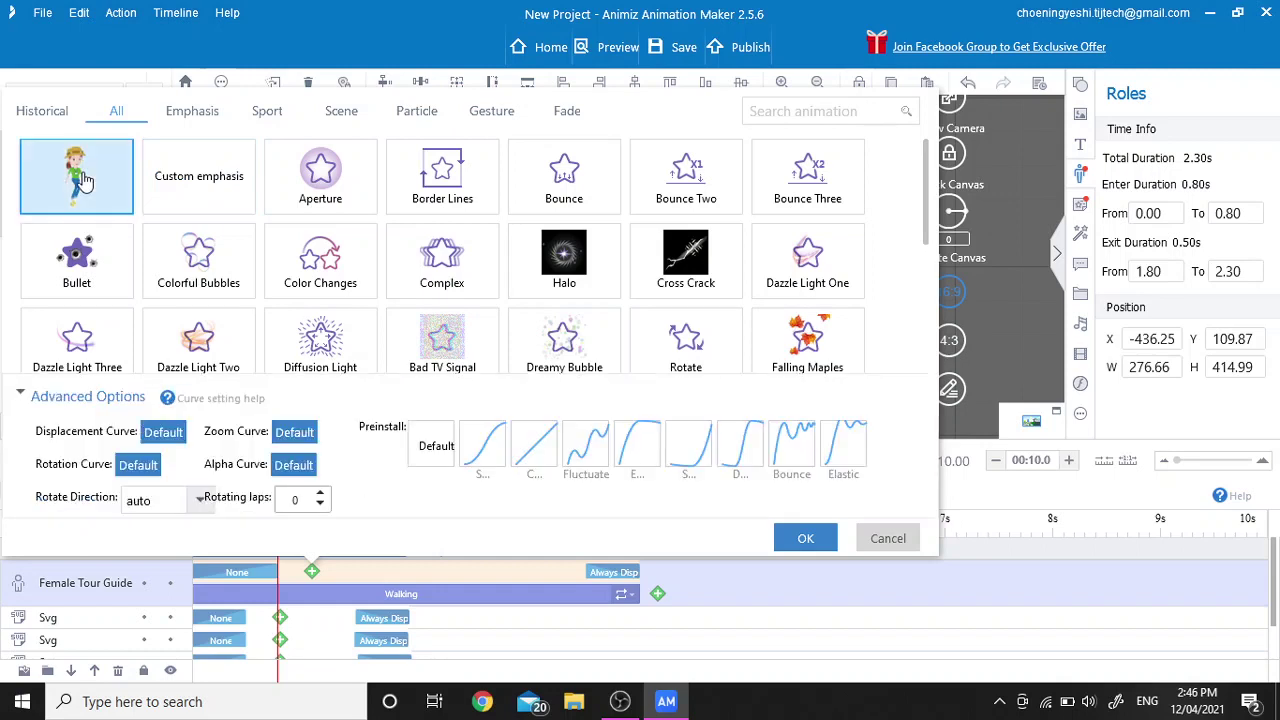
pyautogui.click(538, 463)
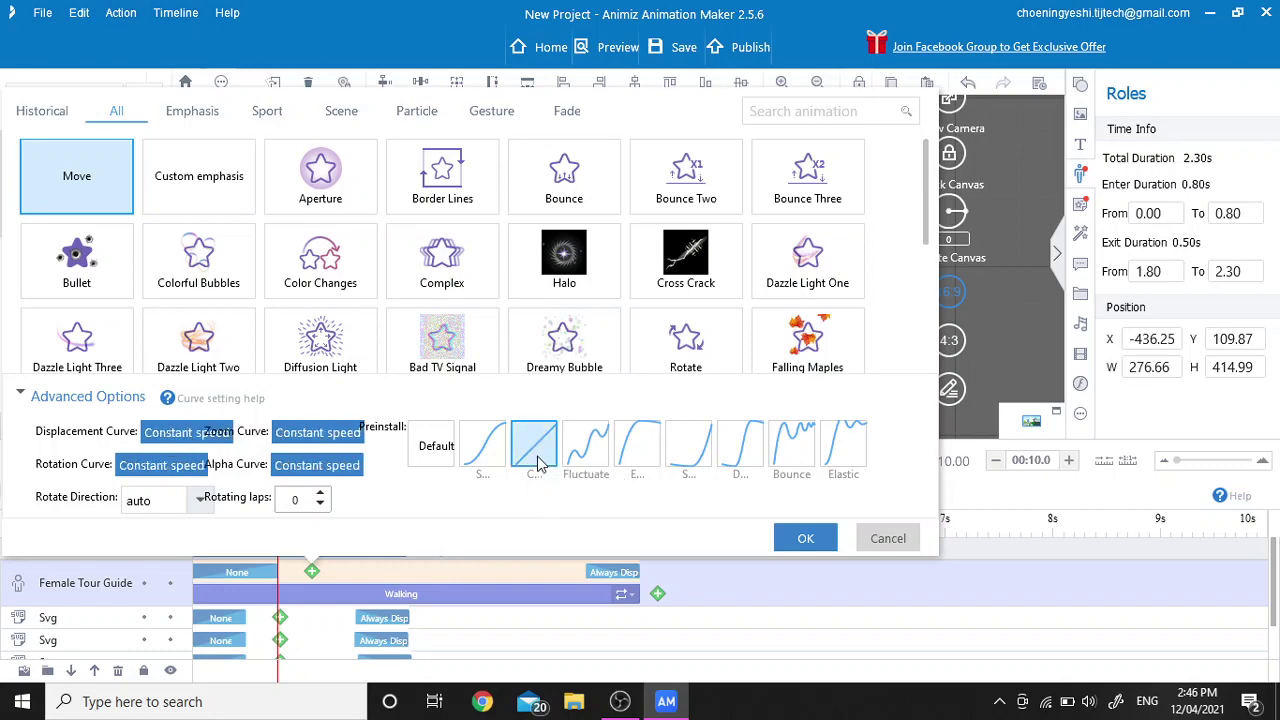
pyautogui.click(805, 540)
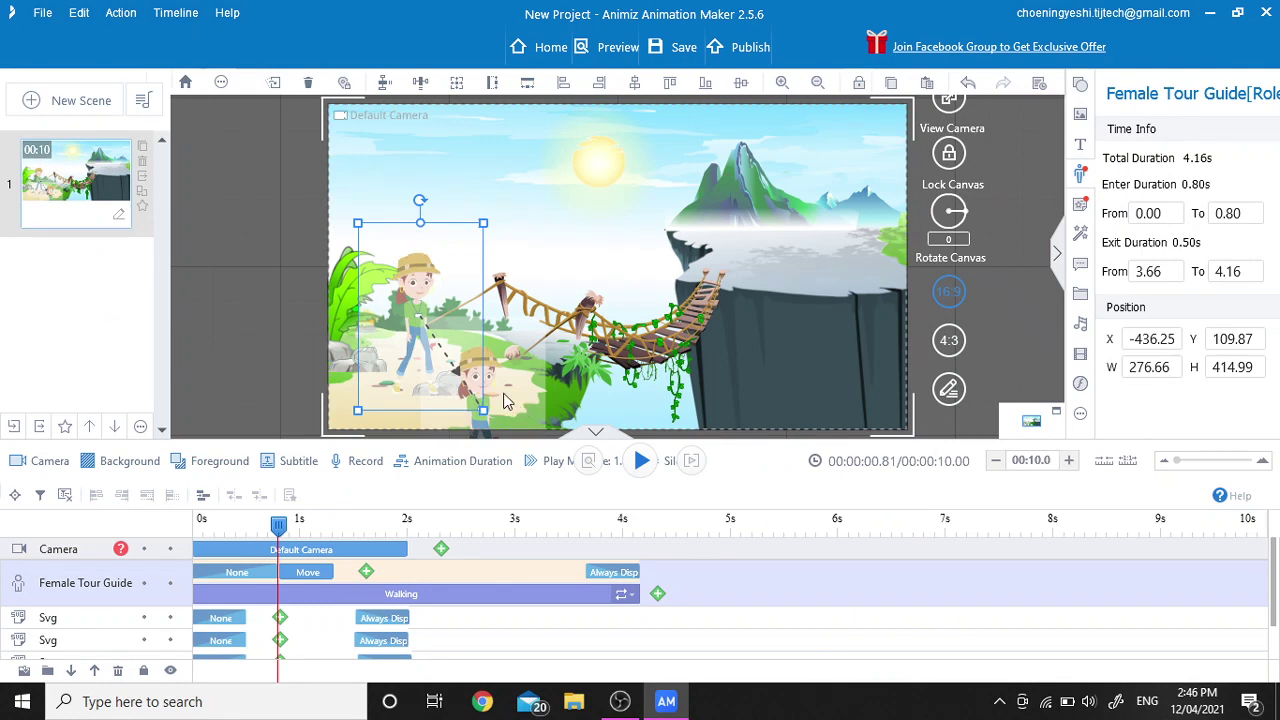
# - Set the Move end point up the bridge toward the cliff top, shrinking the guide there
pyautogui.moveTo(443, 301); pyautogui.dragTo(571, 312)
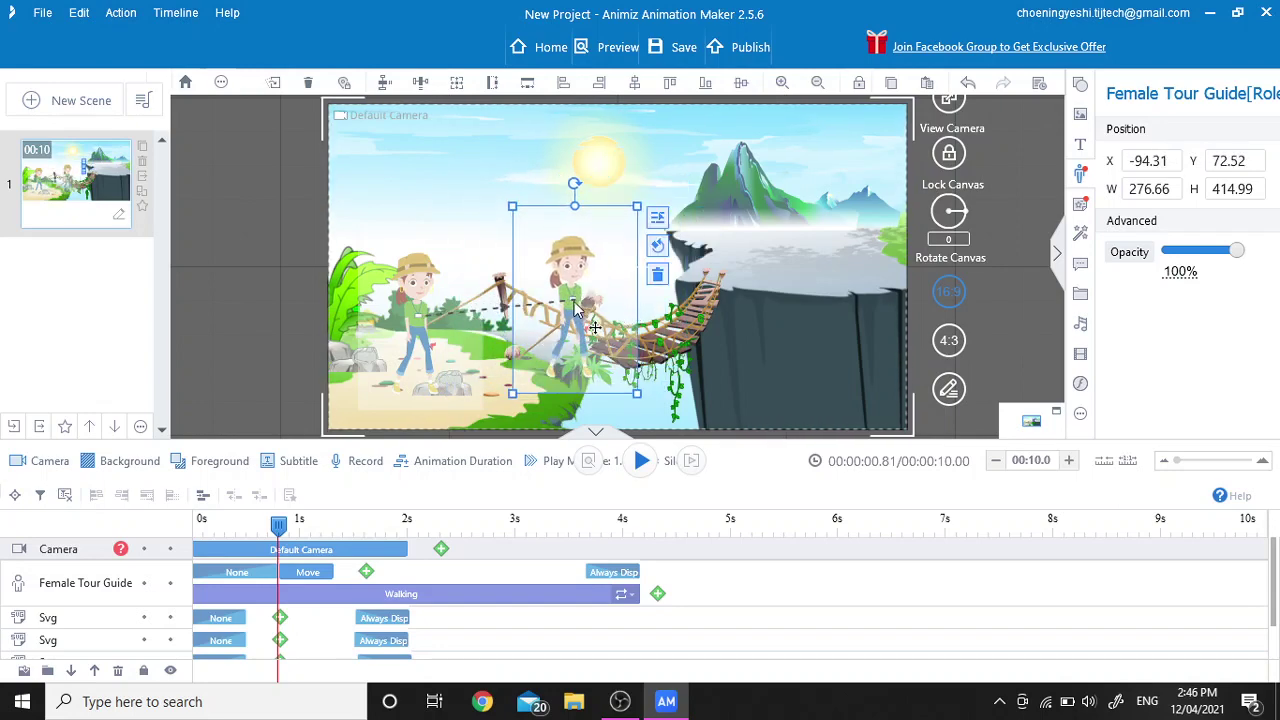
pyautogui.moveTo(575, 312); pyautogui.dragTo(610, 299)
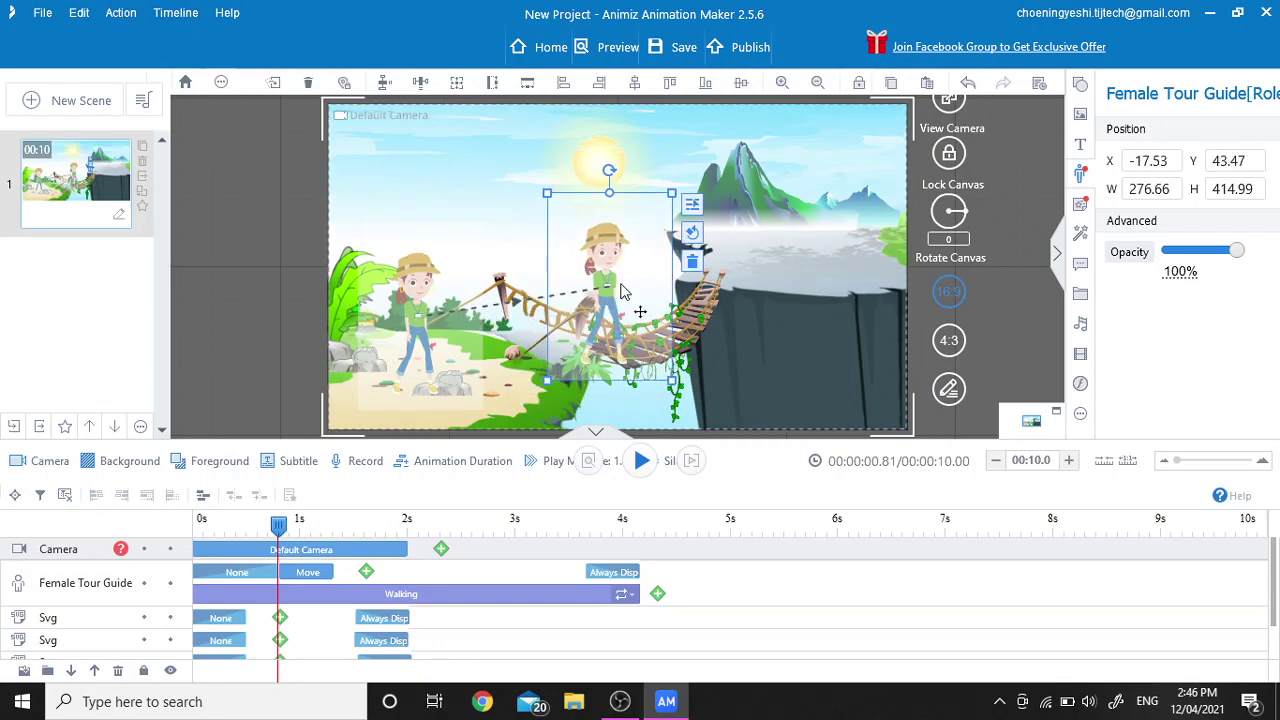
pyautogui.moveTo(610, 294); pyautogui.dragTo(642, 281)
pyautogui.moveTo(702, 184); pyautogui.dragTo(697, 195)
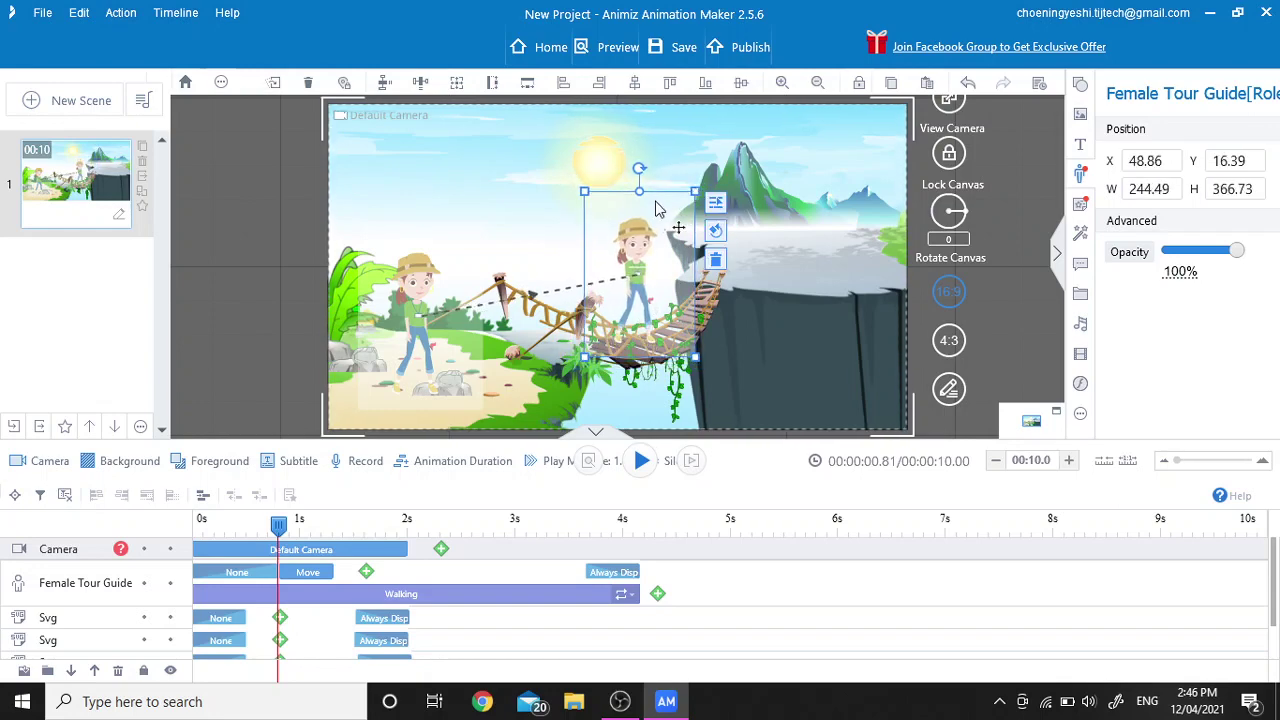
pyautogui.click(522, 332)
pyautogui.moveTo(648, 314); pyautogui.dragTo(656, 330)
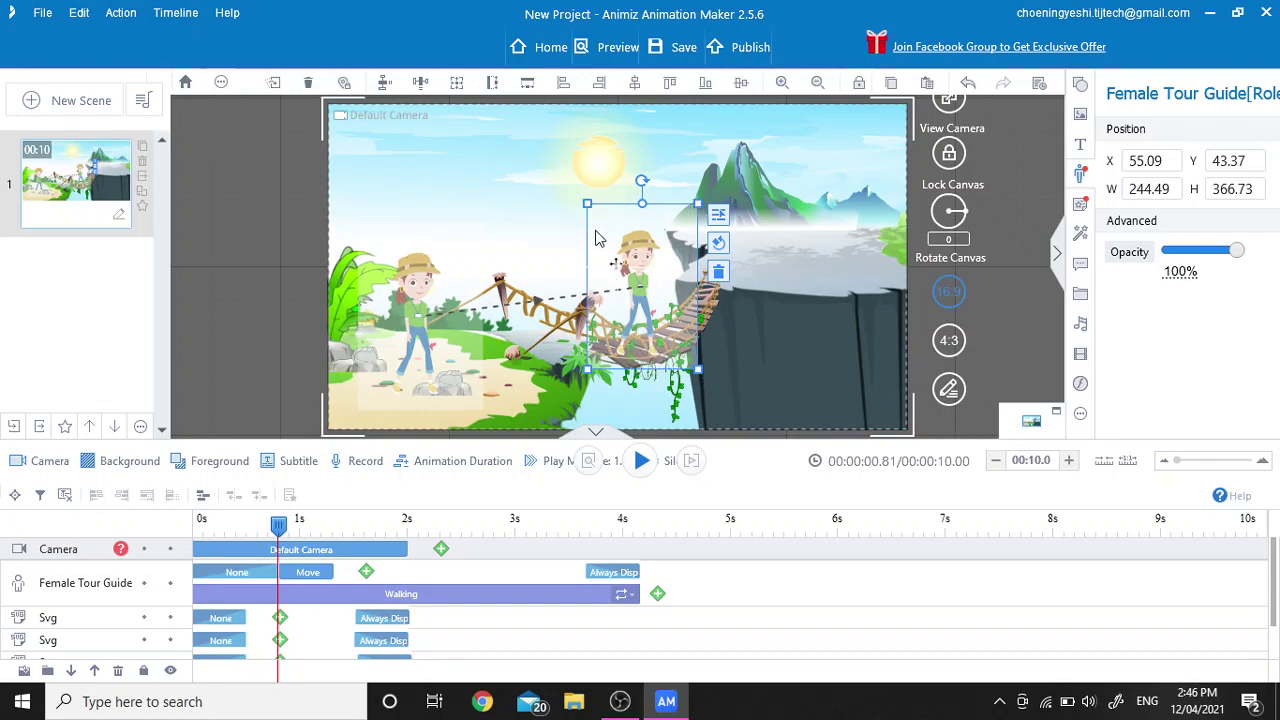
pyautogui.moveTo(587, 207); pyautogui.dragTo(611, 256)
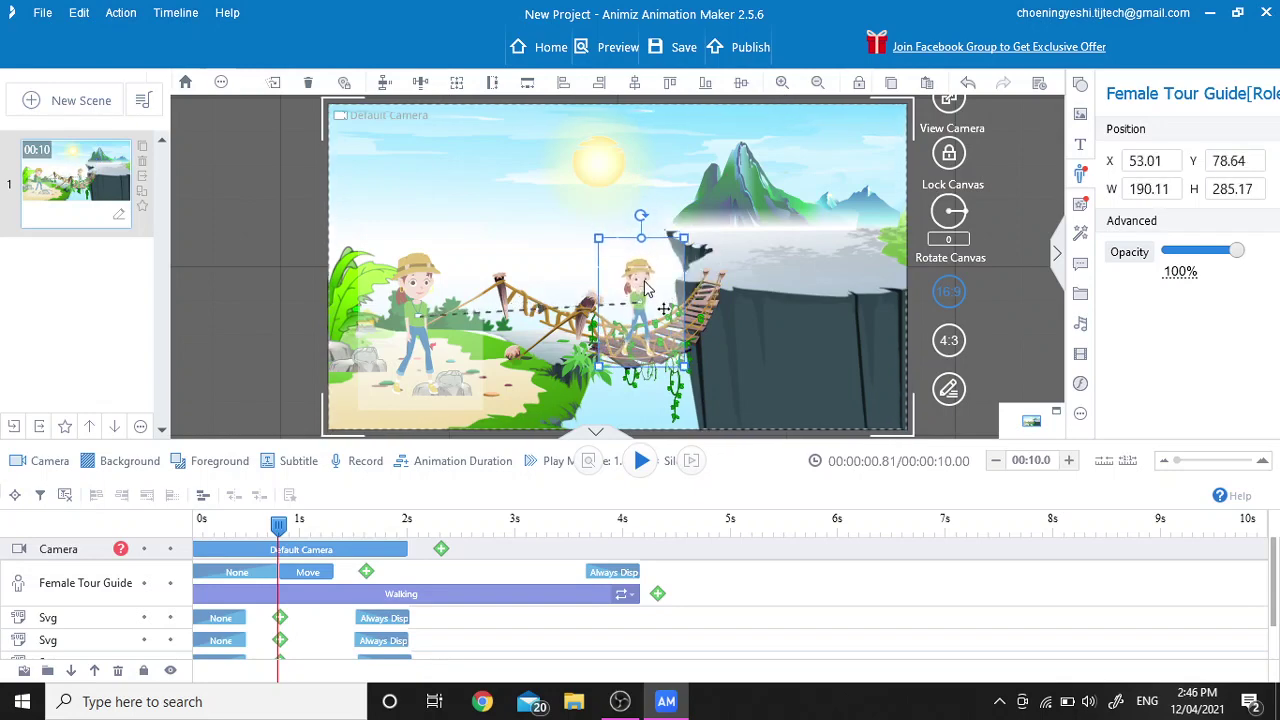
# - Stretch the Move clip to about 3.66 s and shorten the entrance to 0.2 s
pyautogui.click(330, 574)
pyautogui.moveTo(336, 573); pyautogui.dragTo(587, 573)
pyautogui.click(277, 572)
pyautogui.moveTo(277, 572); pyautogui.dragTo(221, 573)
pyautogui.click(262, 575)
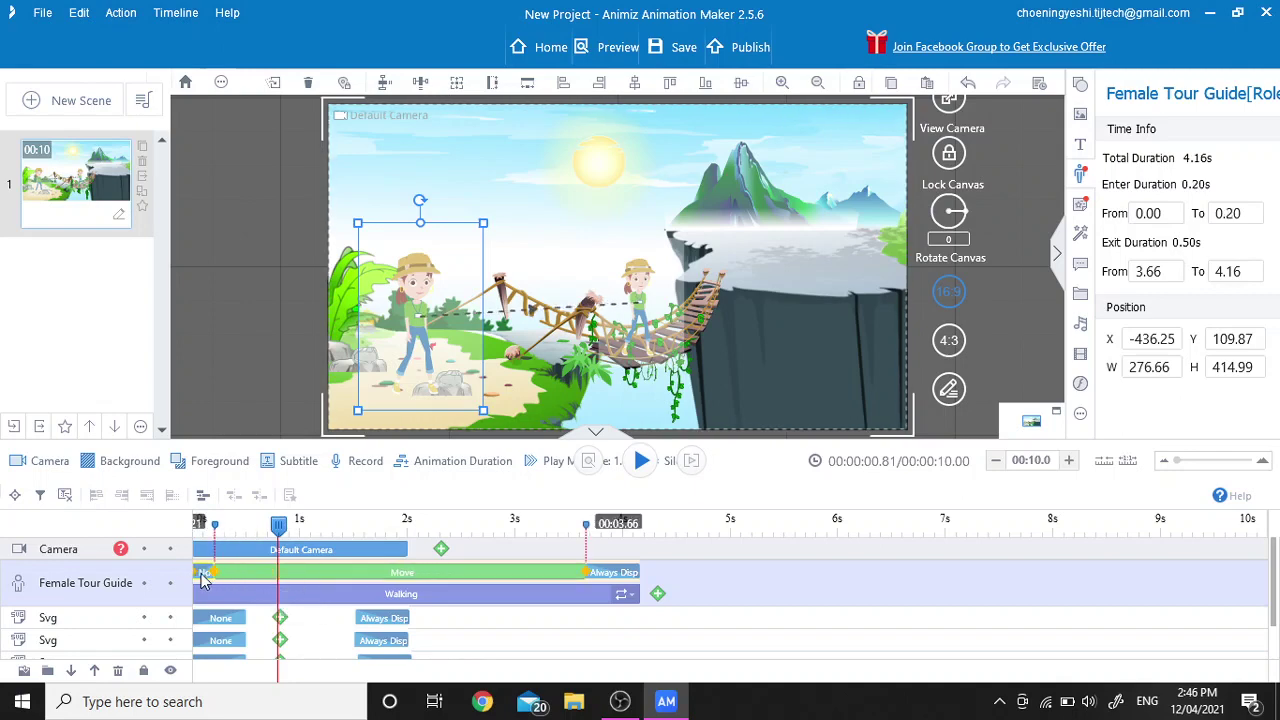
pyautogui.click(240, 583)
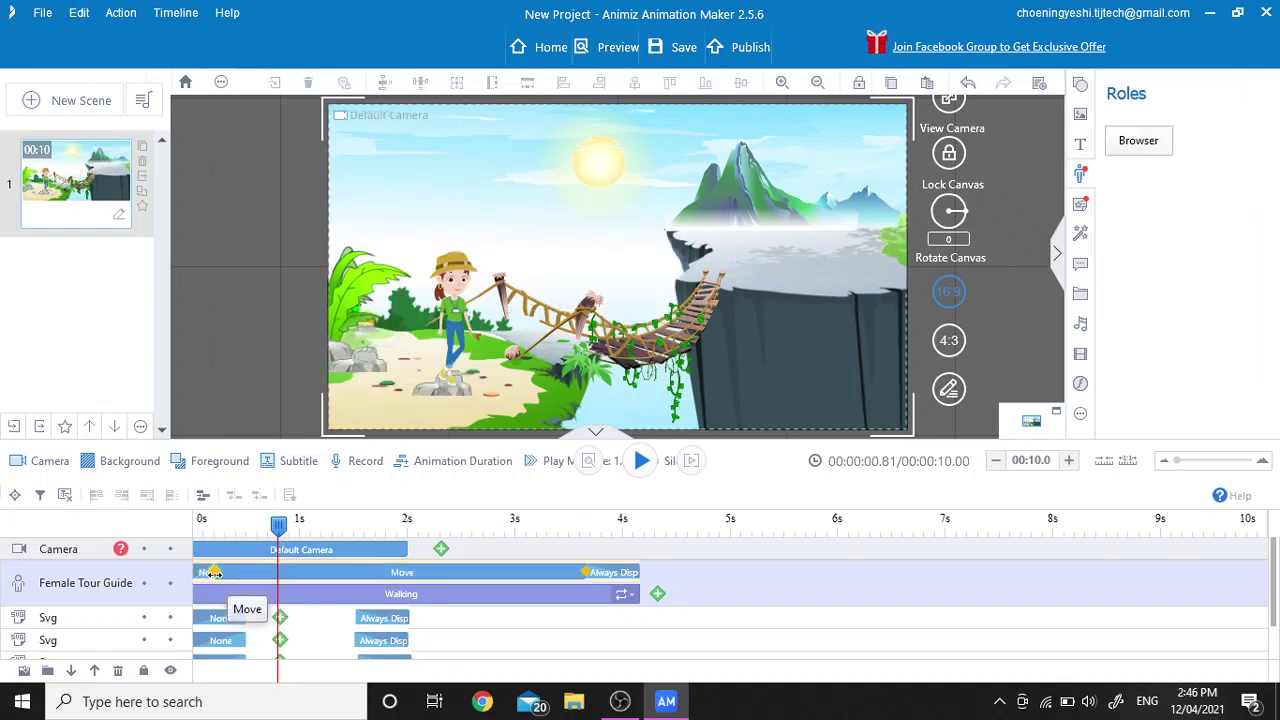
pyautogui.click(236, 575)
pyautogui.moveTo(278, 524); pyautogui.dragTo(245, 524)
# - Preview the bridge walk, then shift the Always Display clip to about 5.7 seconds
pyautogui.click(208, 520)
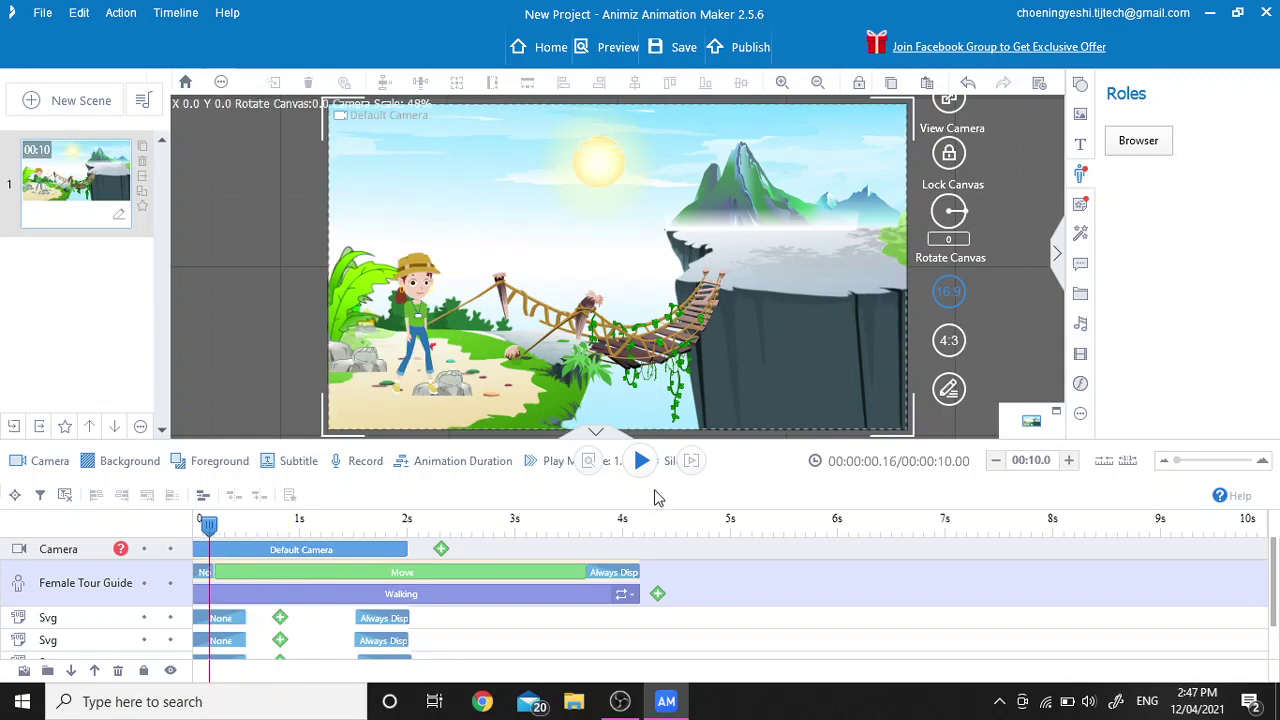
pyautogui.click(641, 468)
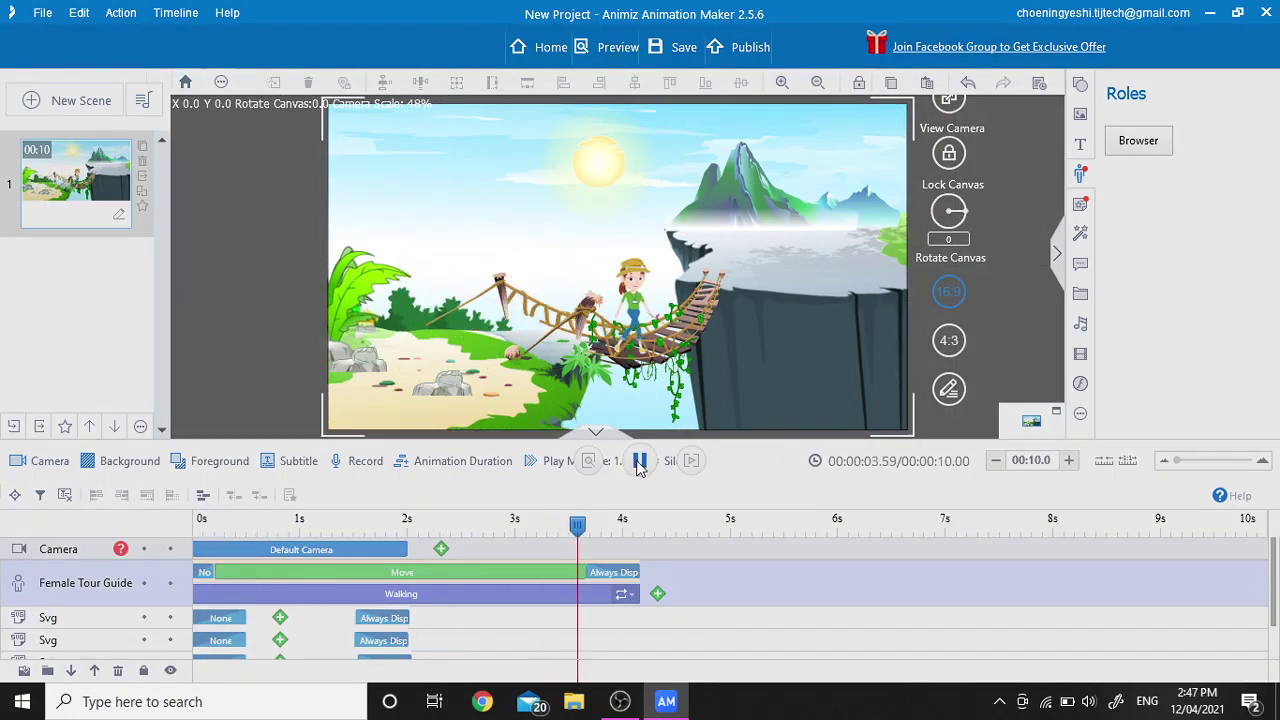
pyautogui.click(640, 461)
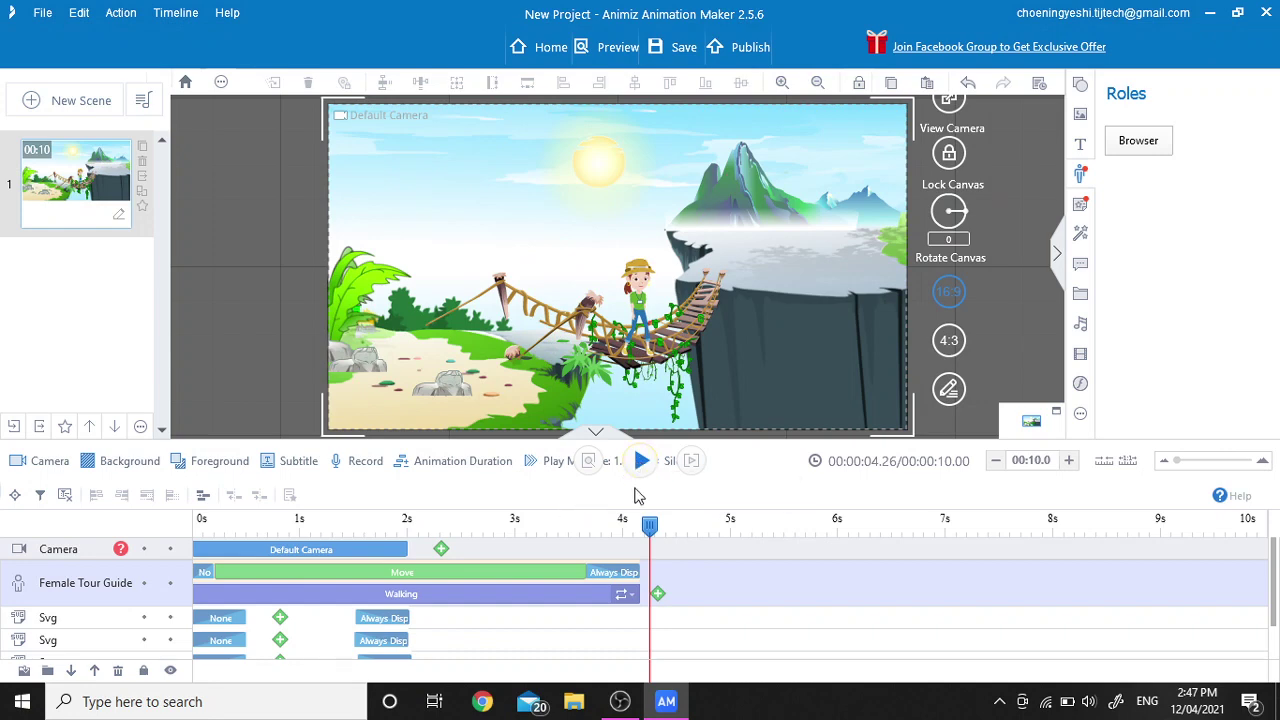
pyautogui.moveTo(676, 581); pyautogui.dragTo(823, 573)
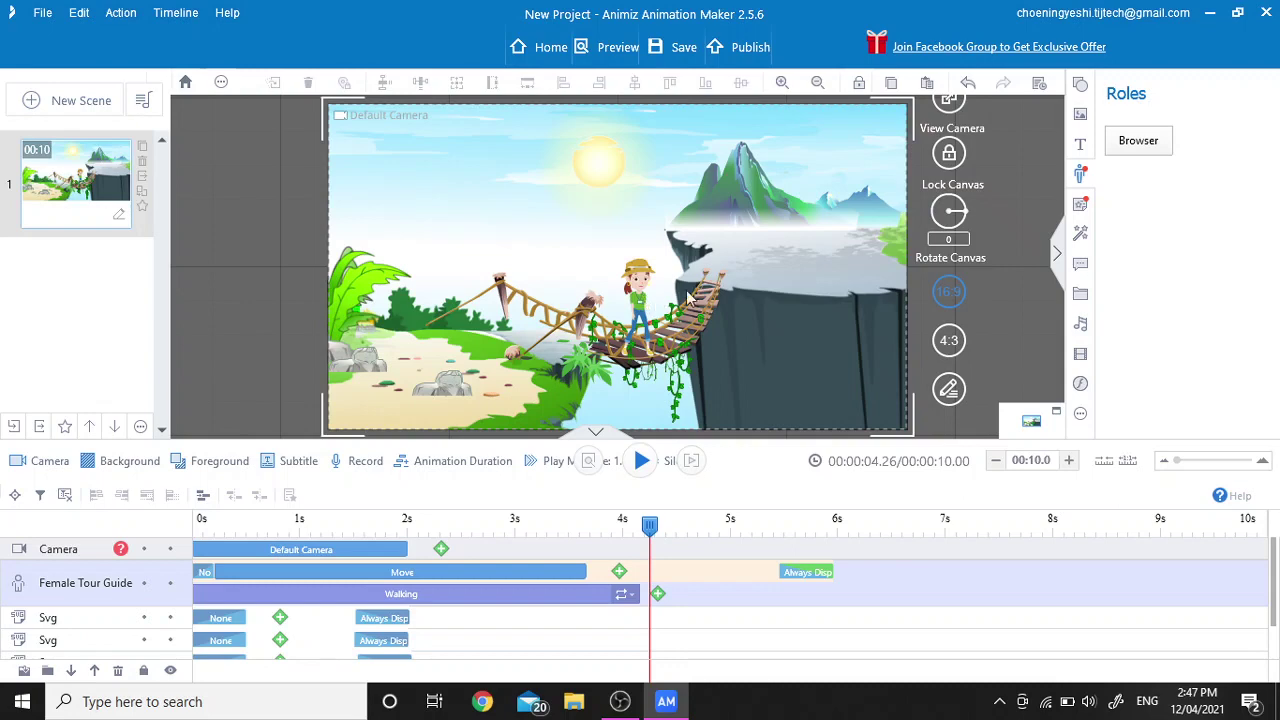
# - Add a second Move action with a Constant speed curve right after the guide's first walk
pyautogui.click(620, 576)
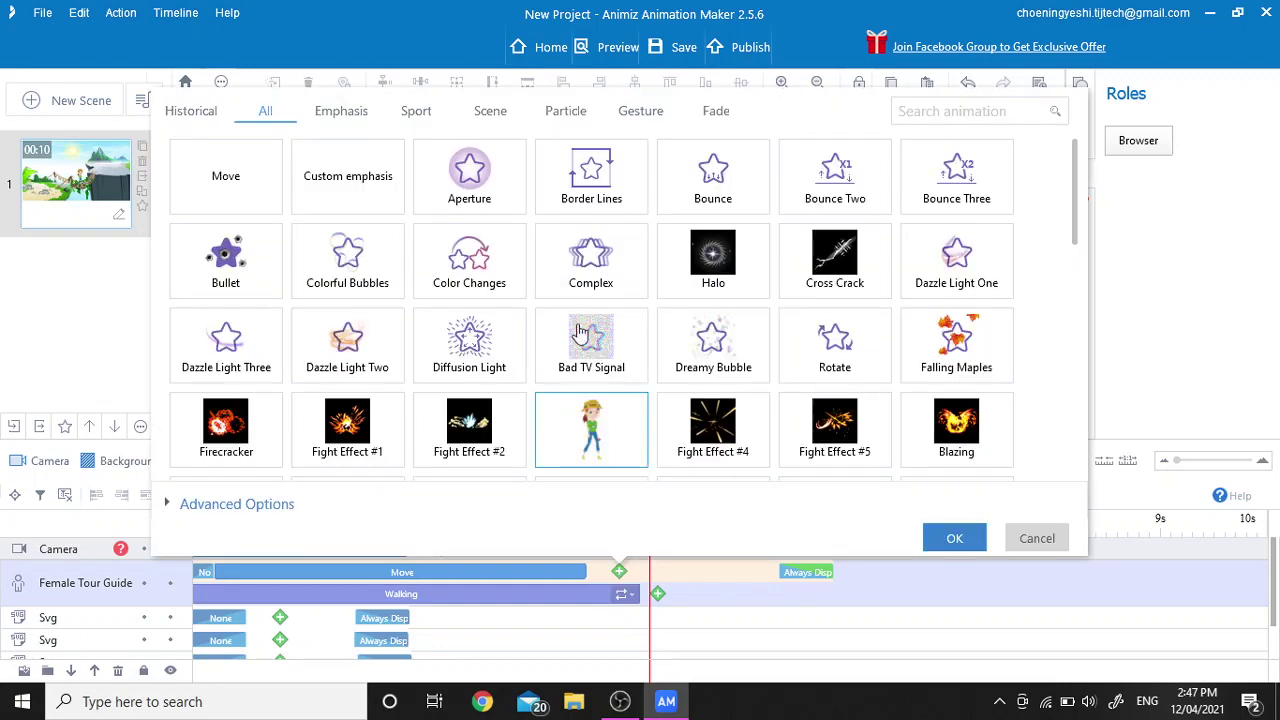
pyautogui.click(232, 188)
pyautogui.click(683, 443)
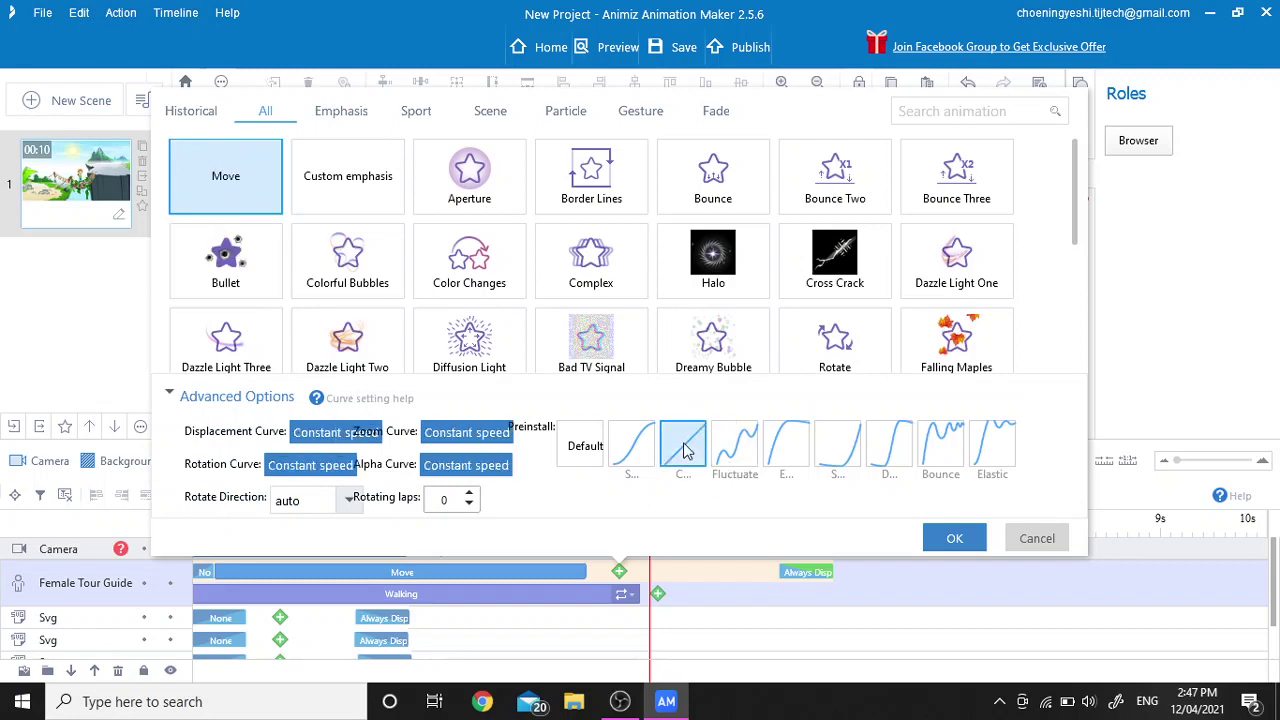
pyautogui.click(945, 540)
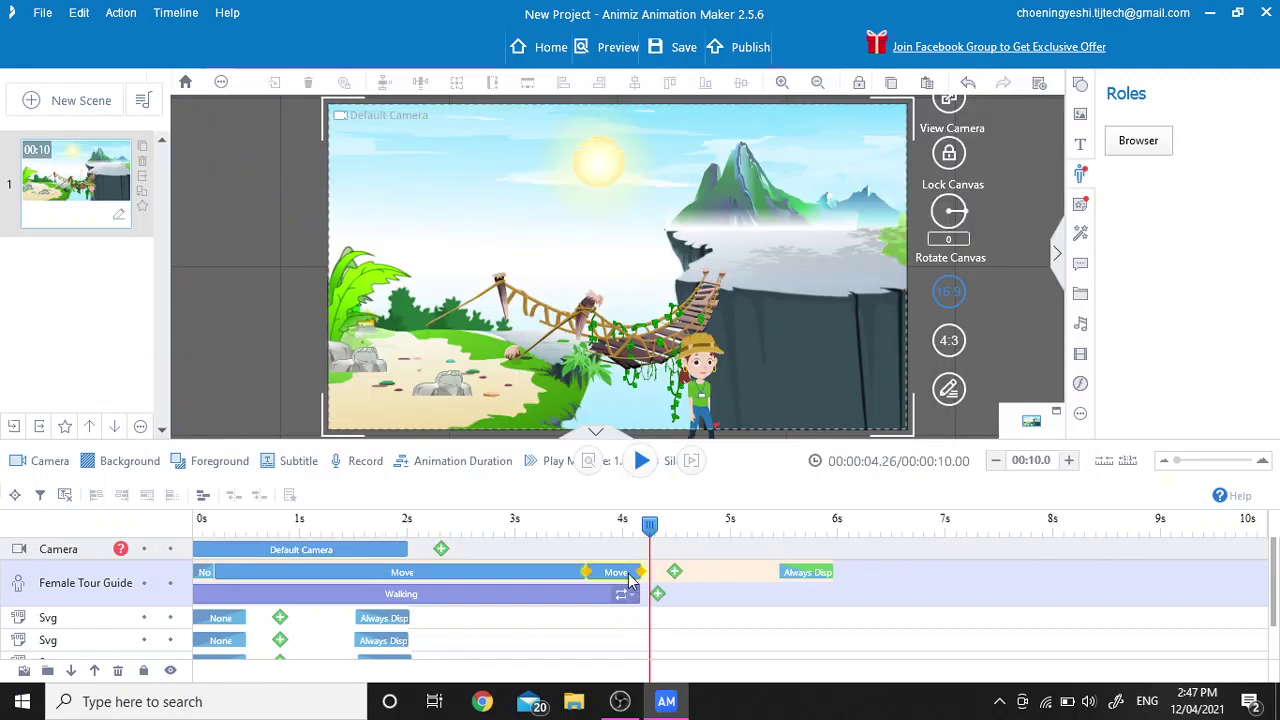
# - From time 0, set the second move's end point on the right cliff top and shrink the guide there
pyautogui.moveTo(645, 543); pyautogui.dragTo(60, 586)
pyautogui.click(420, 320)
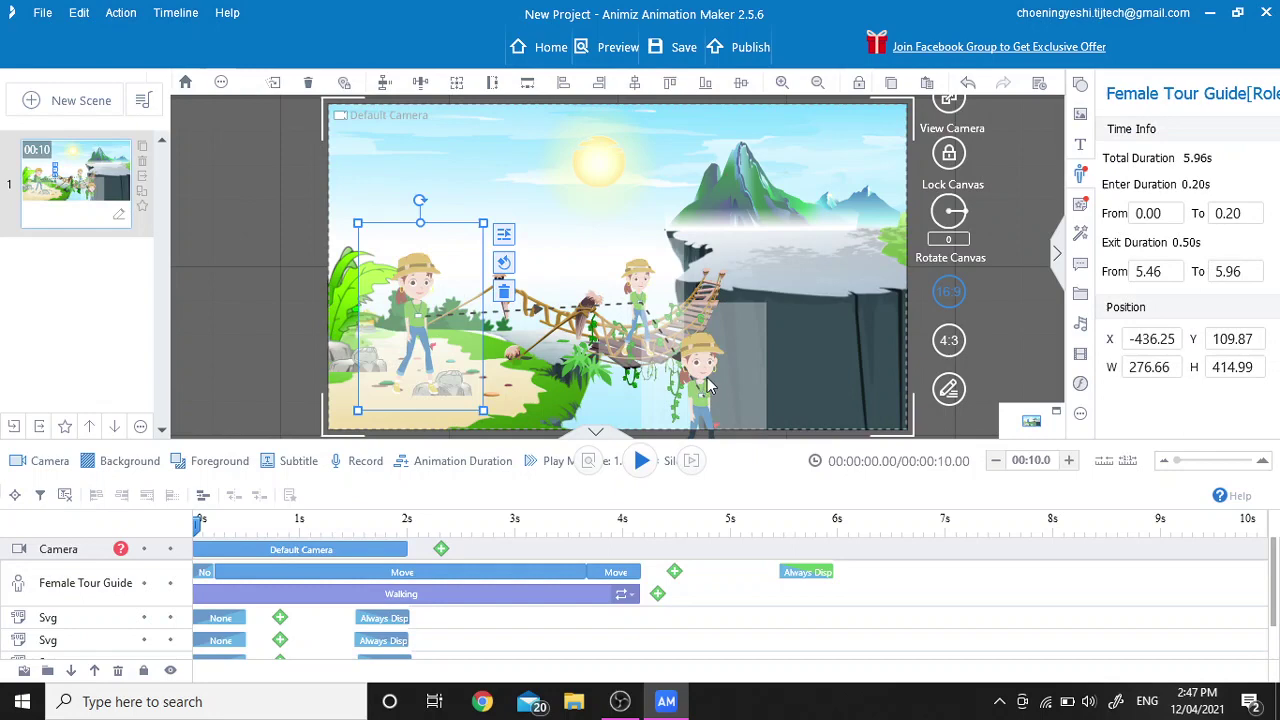
pyautogui.moveTo(710, 385); pyautogui.dragTo(725, 208)
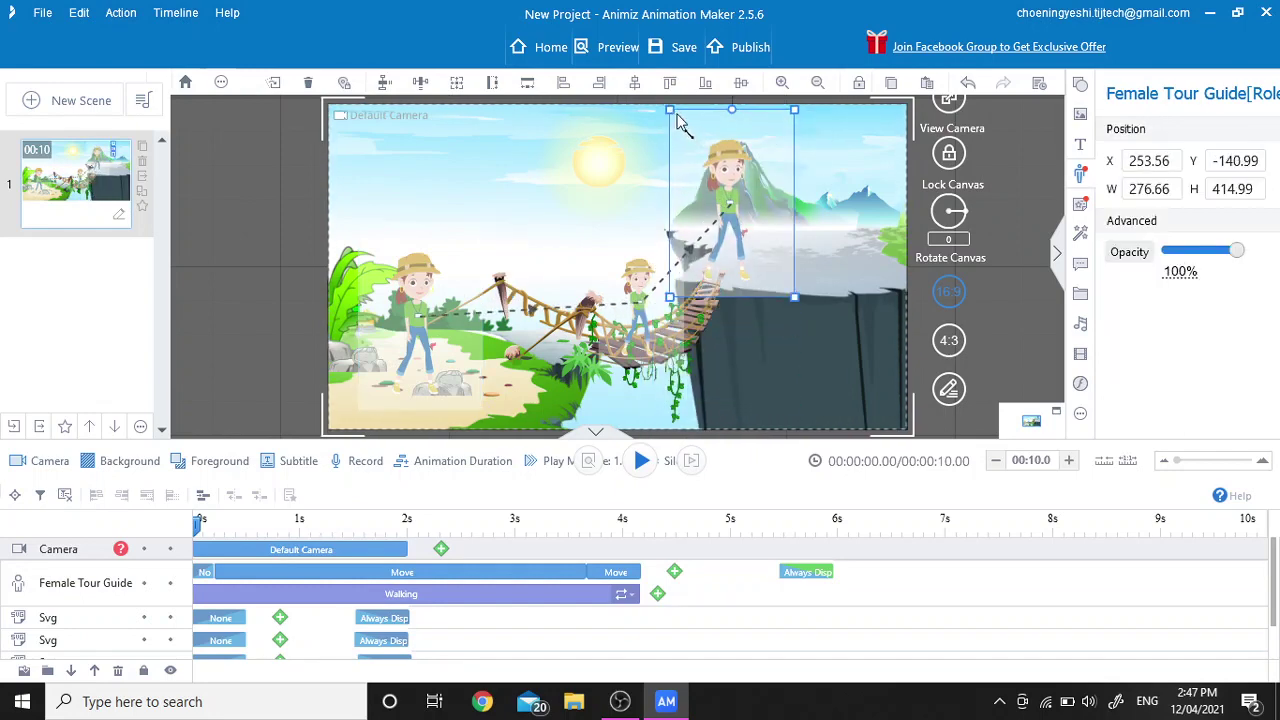
pyautogui.moveTo(670, 112); pyautogui.dragTo(714, 176)
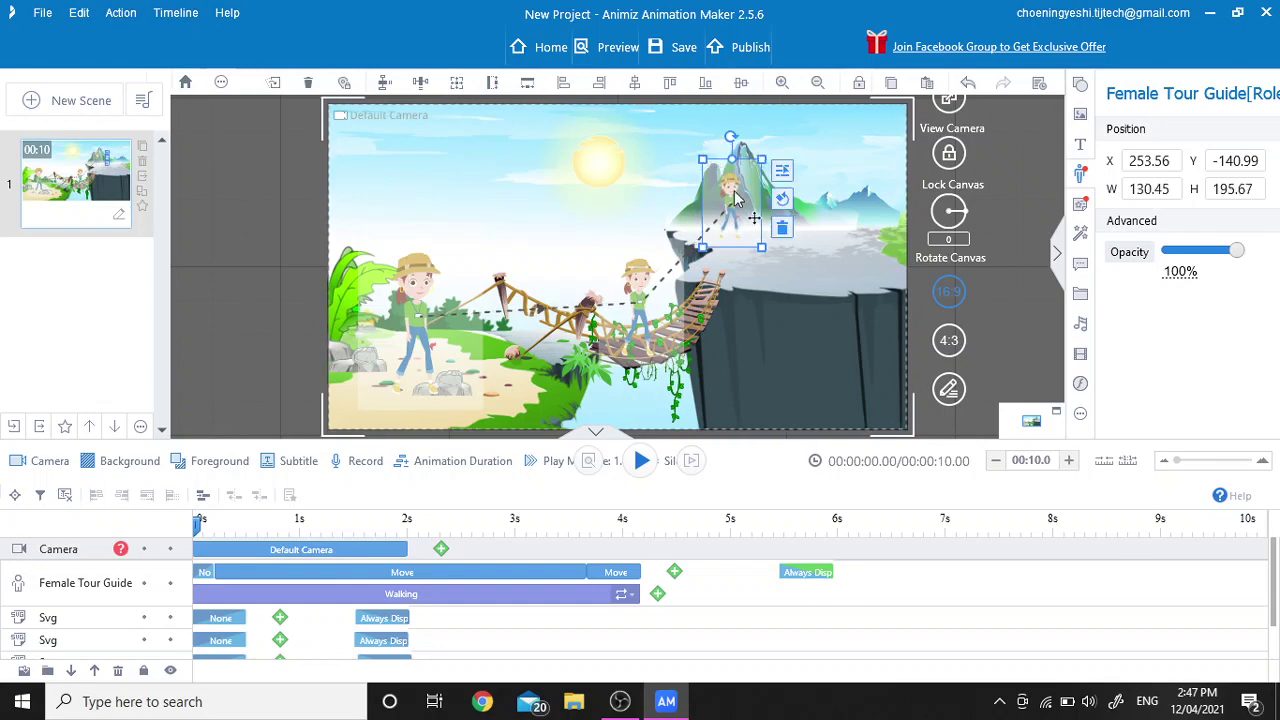
pyautogui.moveTo(746, 223)
pyautogui.mouseDown()
pyautogui.moveTo(727, 228)
pyautogui.moveTo(732, 238)
pyautogui.mouseUp()
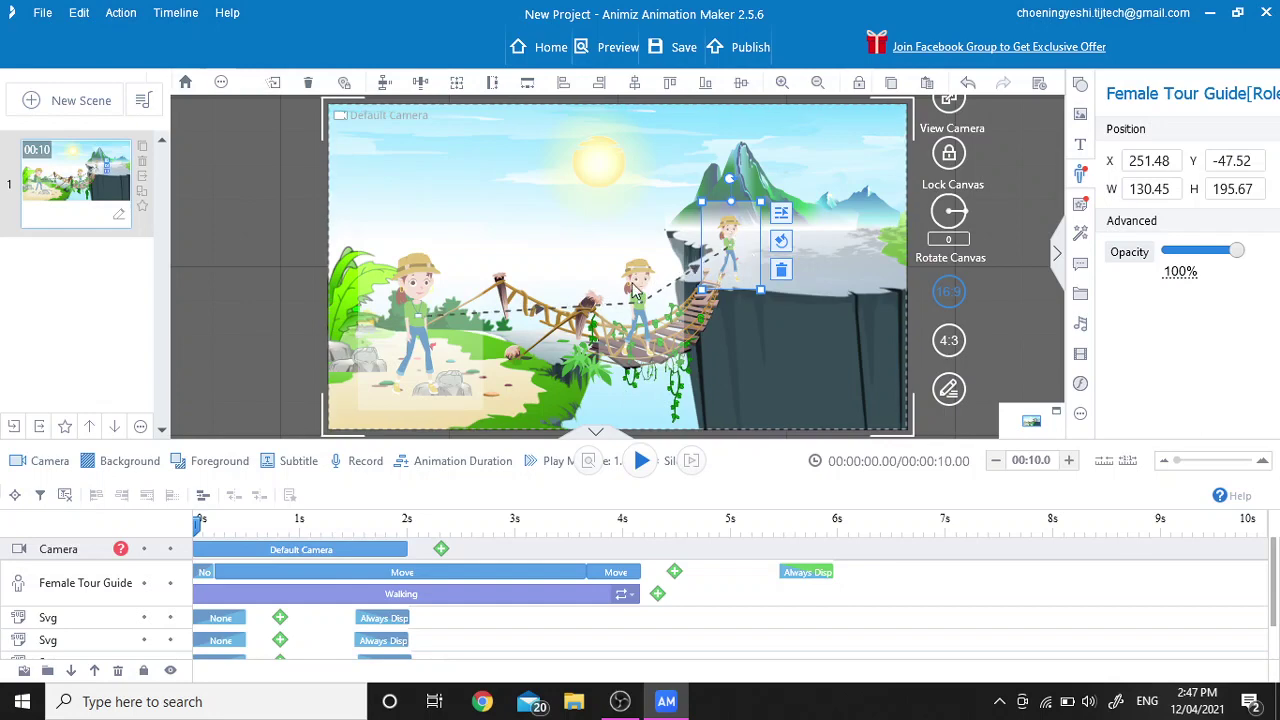
# - Resize the second Move clip to run from about 3.66 to 5.79 seconds
pyautogui.click(617, 578)
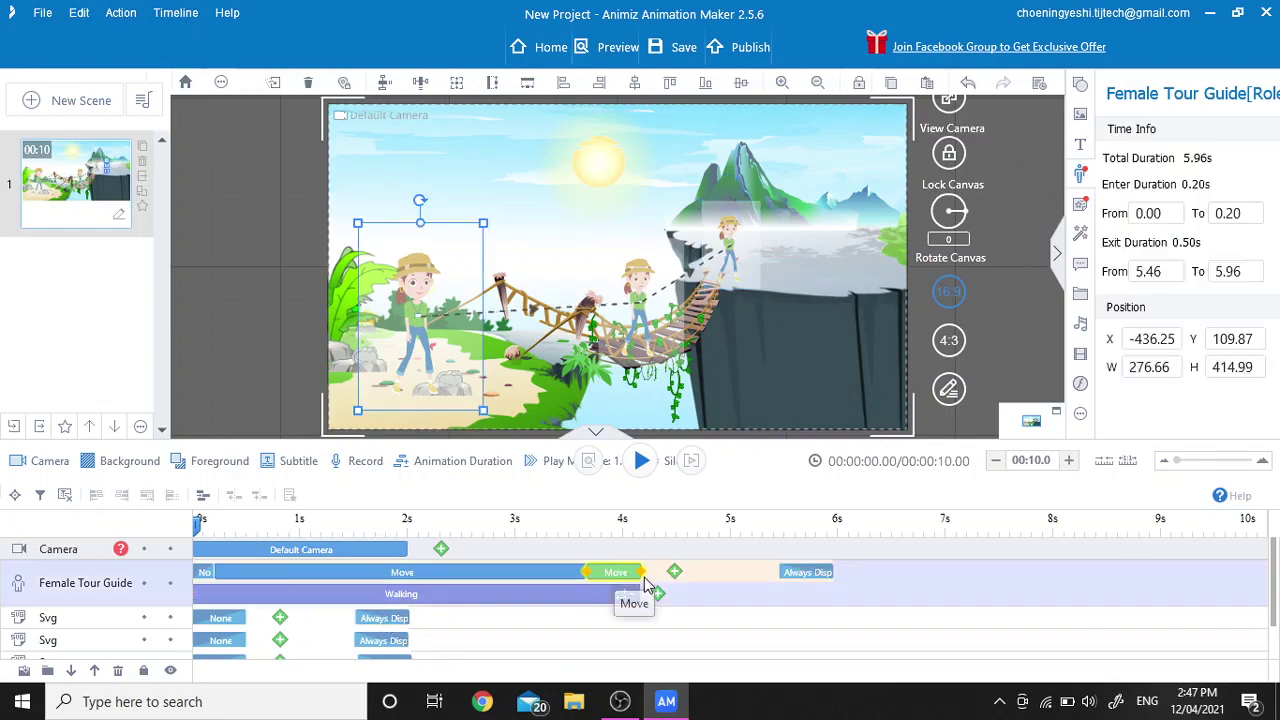
pyautogui.moveTo(640, 578); pyautogui.dragTo(860, 590)
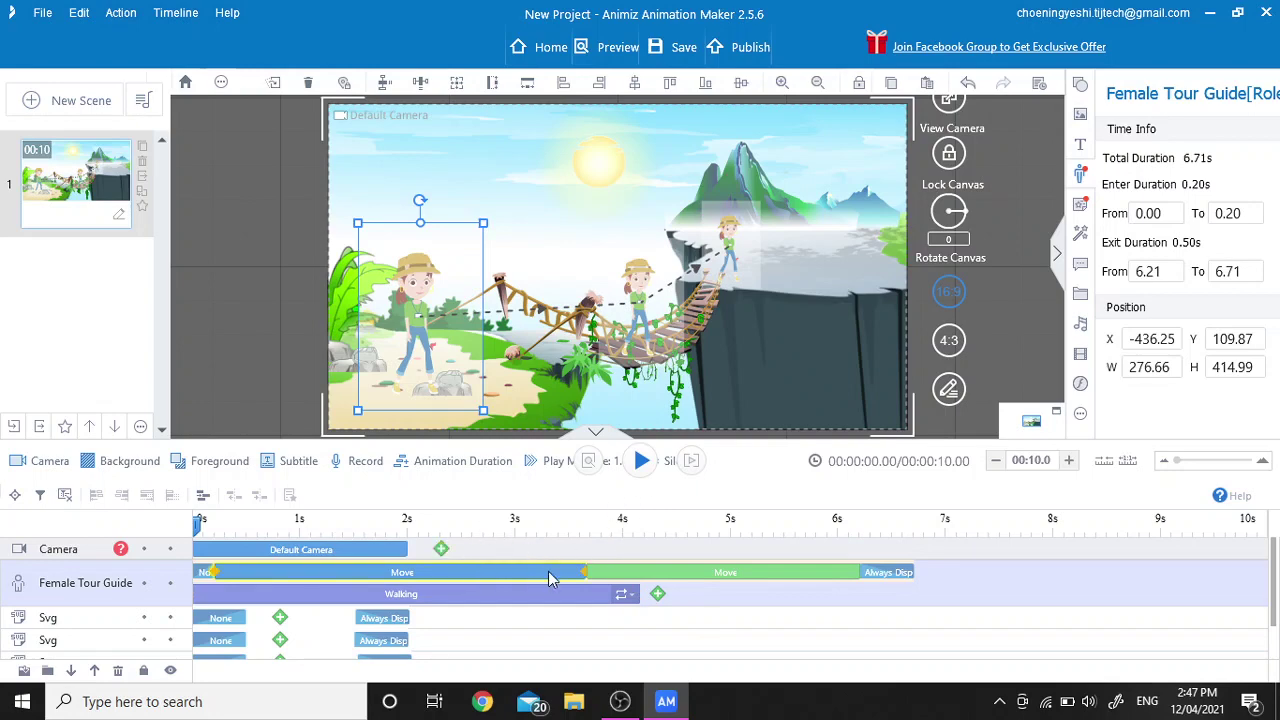
pyautogui.moveTo(588, 573); pyautogui.dragTo(534, 580)
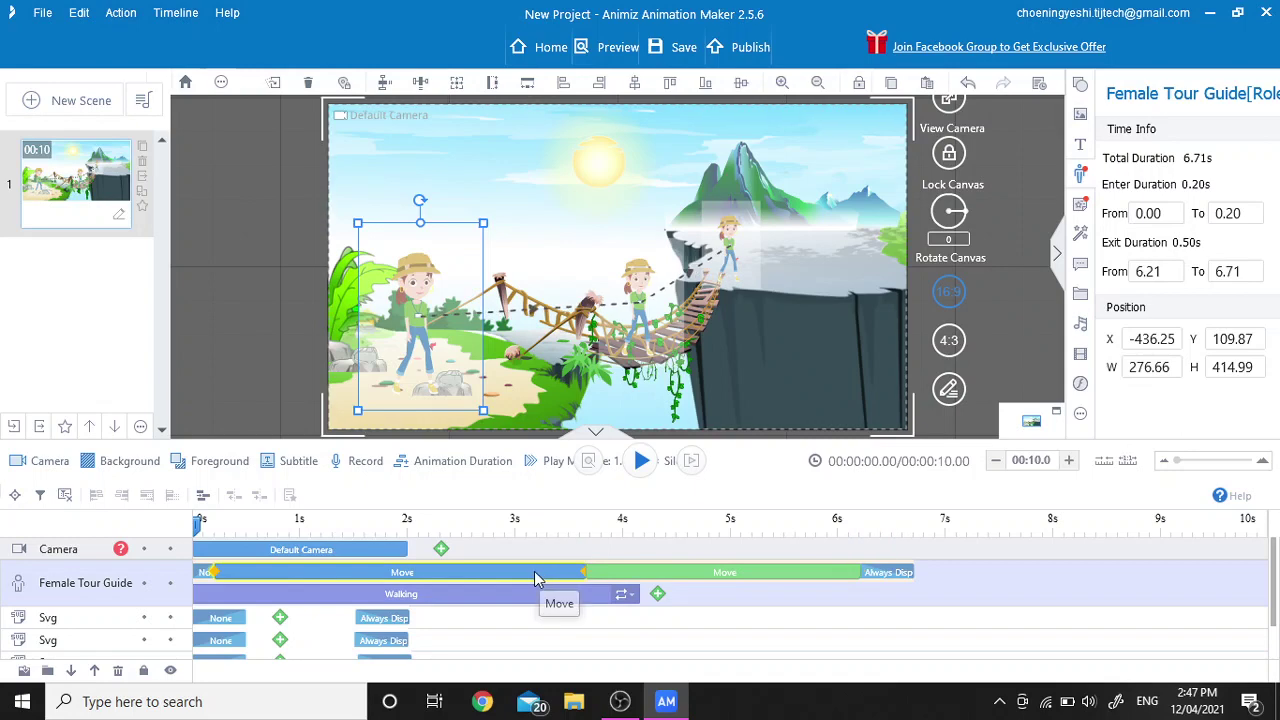
pyautogui.click(858, 579)
pyautogui.moveTo(858, 579)
pyautogui.mouseDown()
pyautogui.moveTo(692, 586)
pyautogui.moveTo(724, 585)
pyautogui.moveTo(710, 582)
pyautogui.mouseUp()
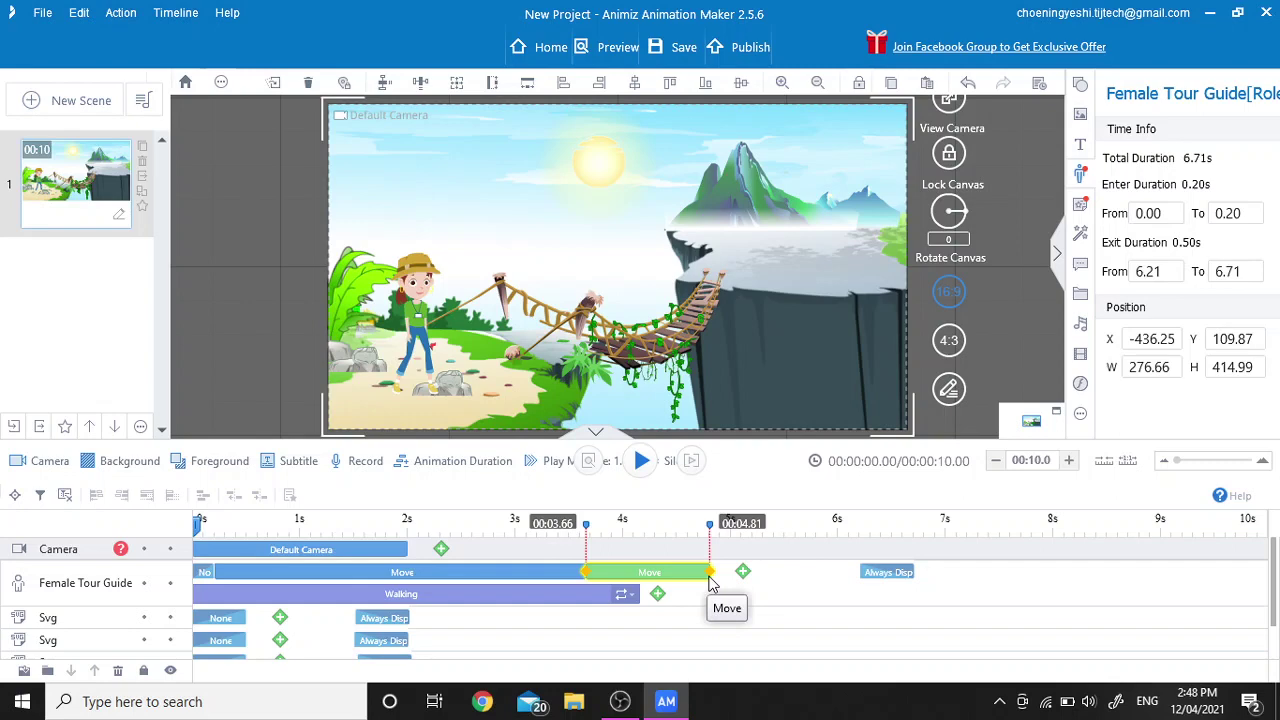
pyautogui.moveTo(710, 582); pyautogui.dragTo(868, 600)
pyautogui.click(868, 600)
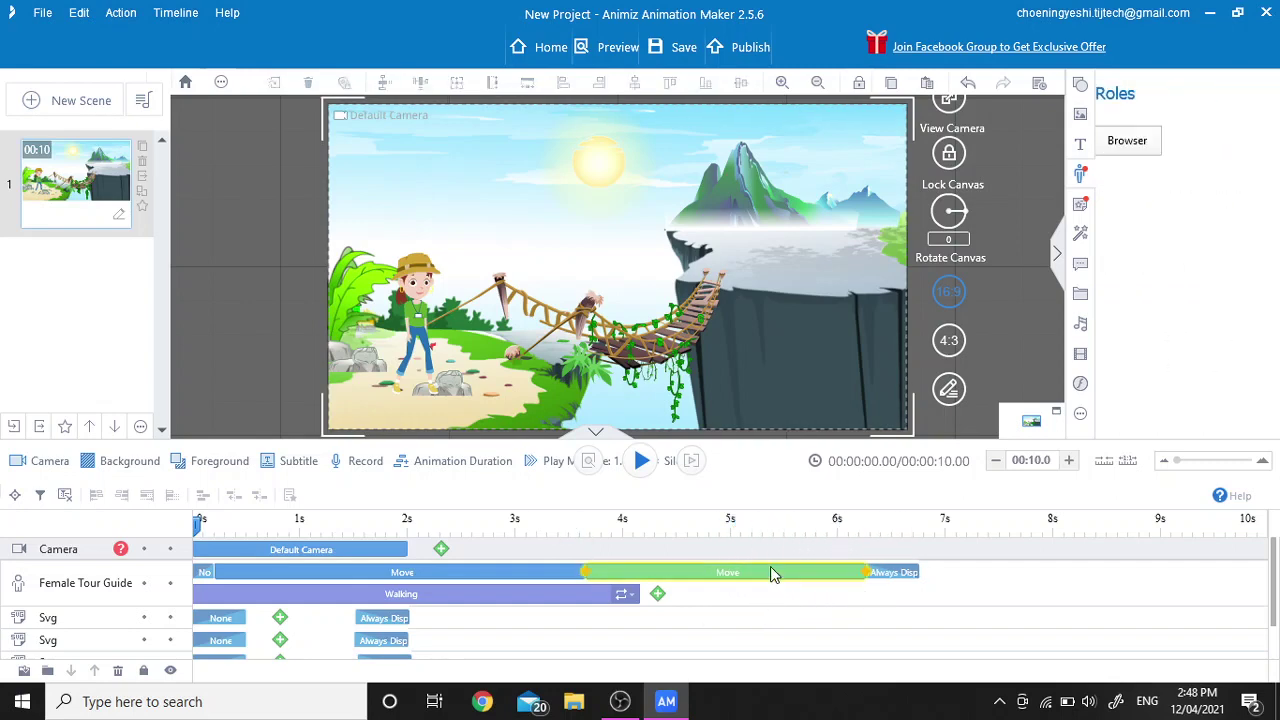
pyautogui.click(643, 461)
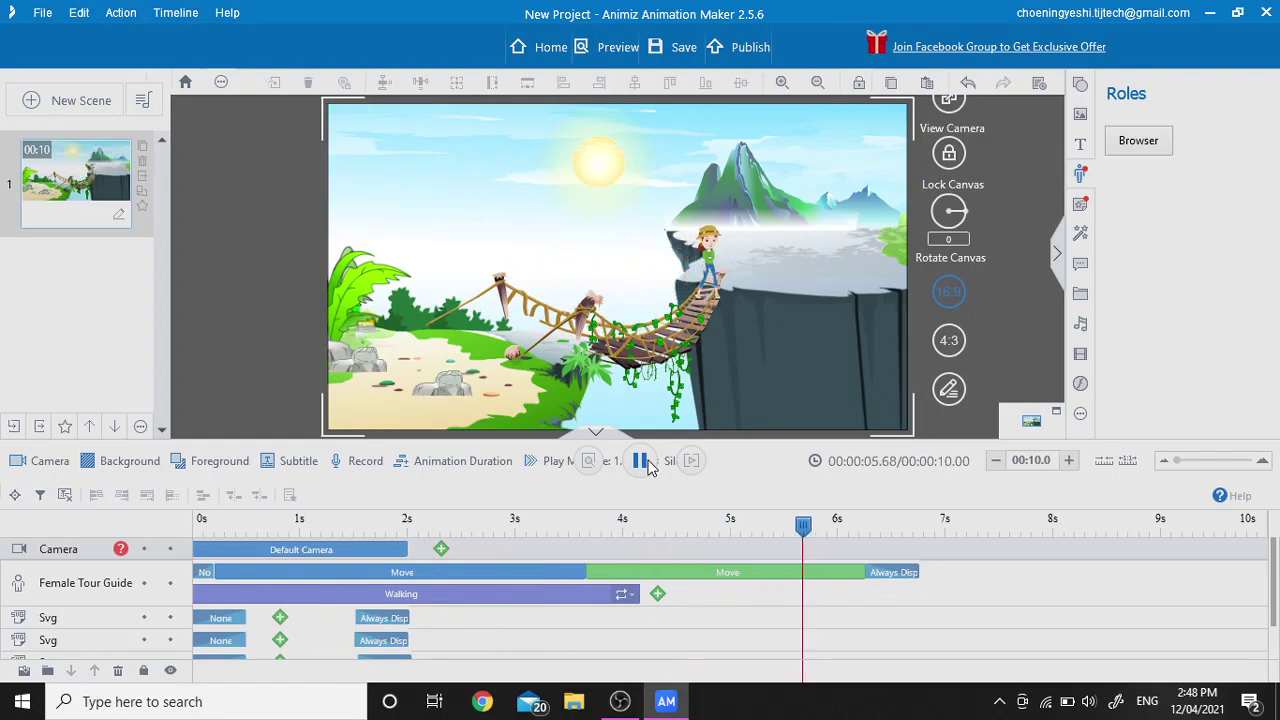
pyautogui.click(645, 465)
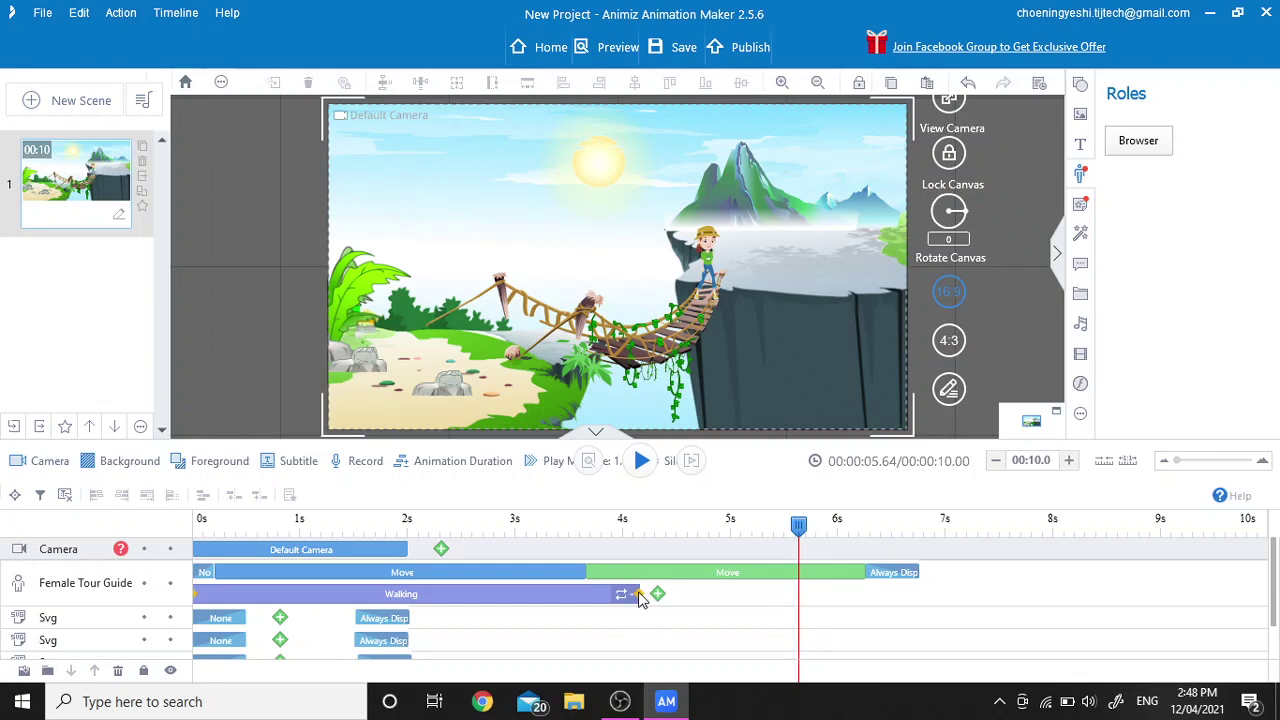
# - Lengthen the guide's Walking clip to about 6.2 seconds and play it back from the bridge
pyautogui.moveTo(641, 597); pyautogui.dragTo(587, 592)
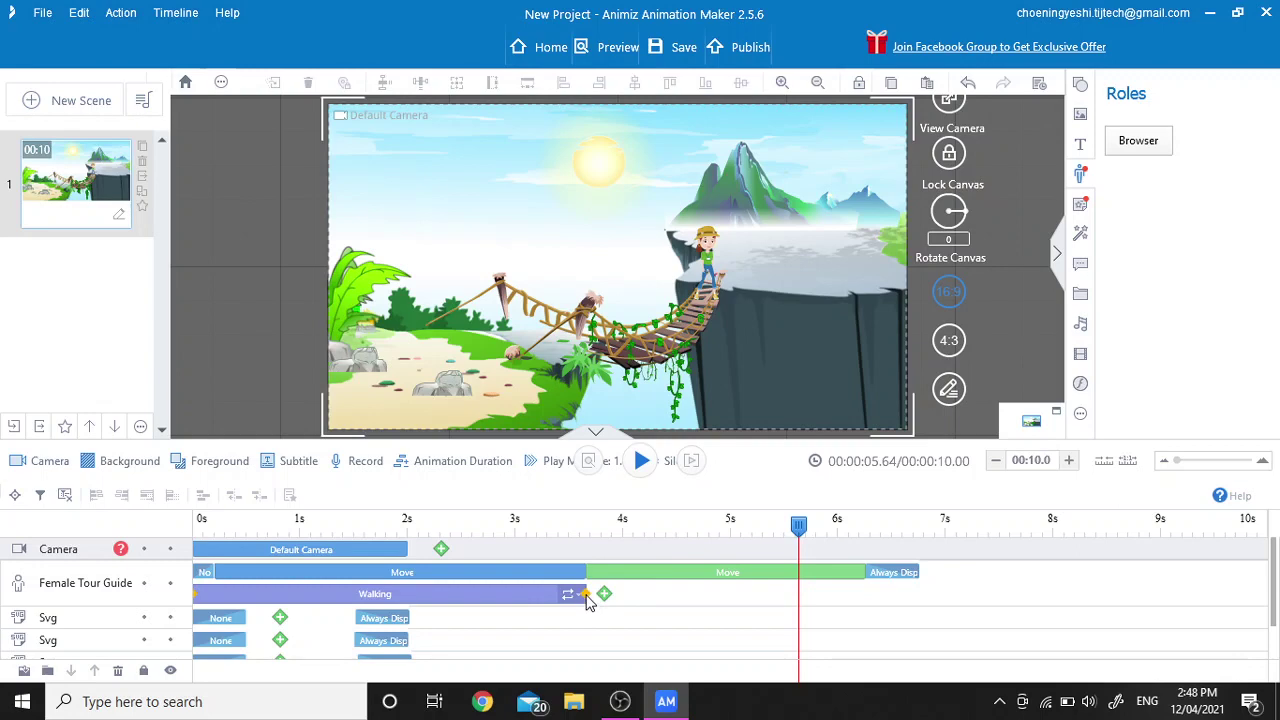
pyautogui.moveTo(588, 600); pyautogui.dragTo(866, 634)
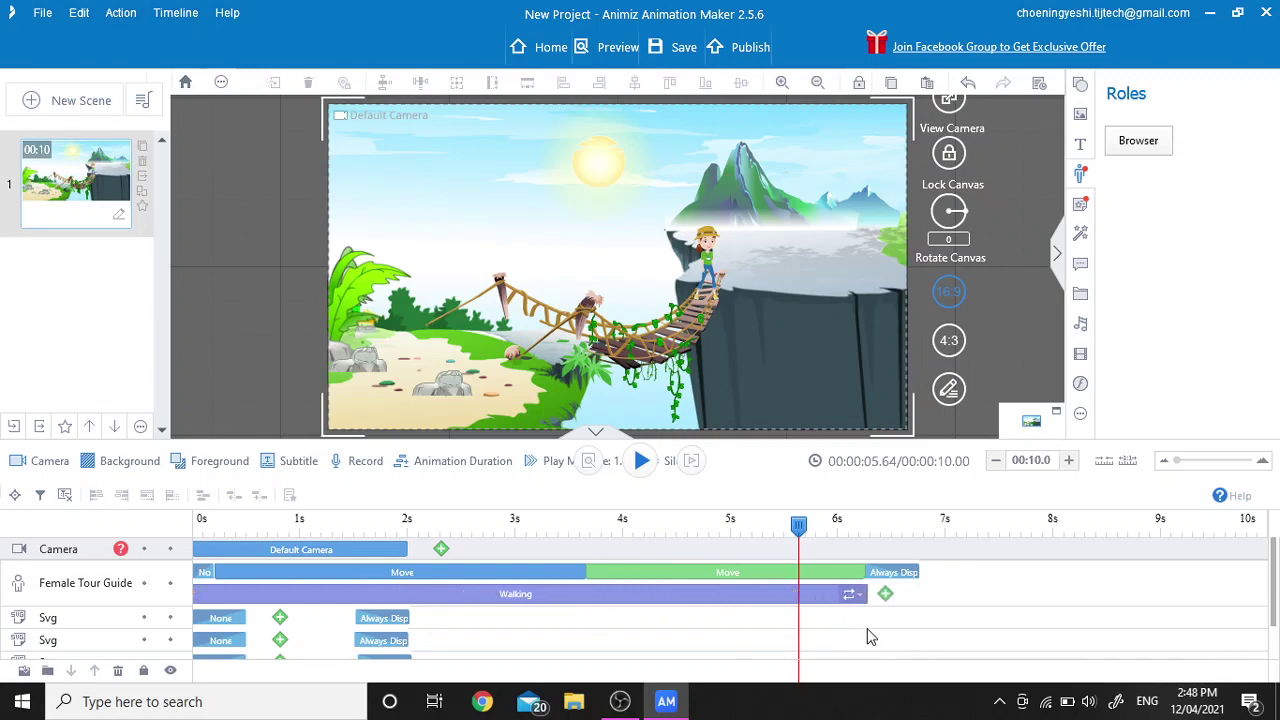
pyautogui.moveTo(798, 524); pyautogui.dragTo(520, 524)
pyautogui.click(641, 462)
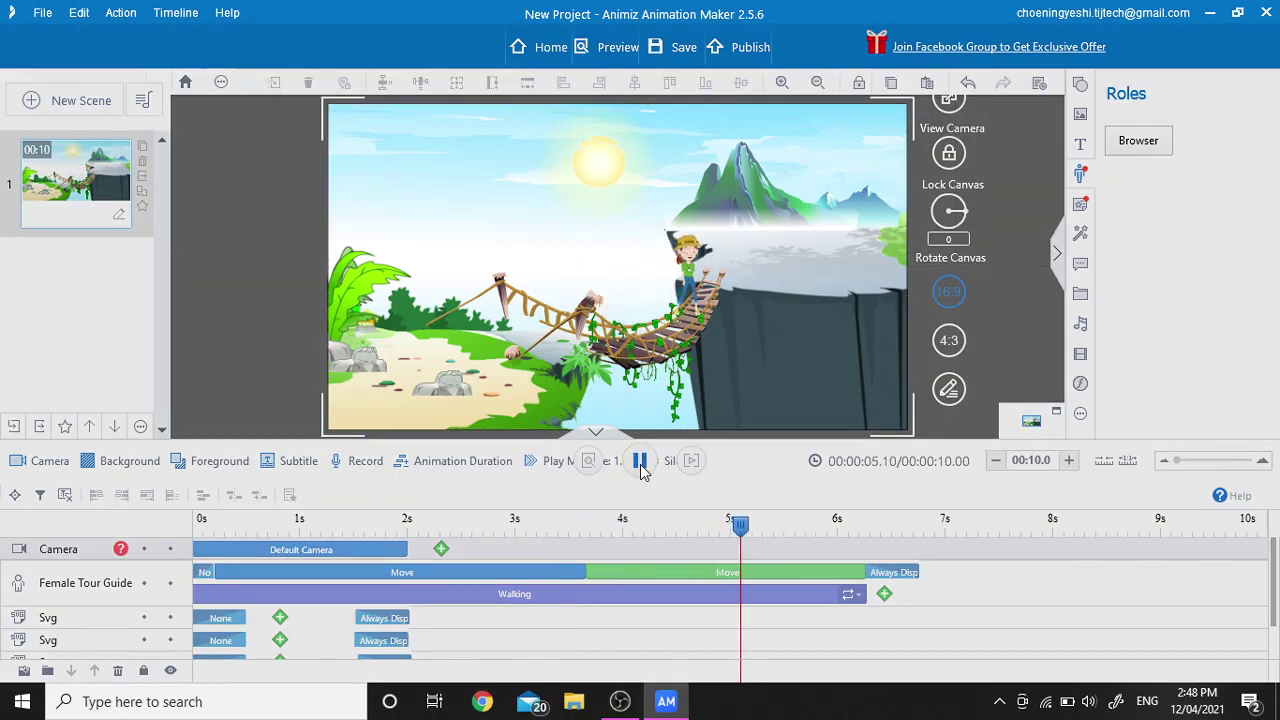
pyautogui.click(642, 466)
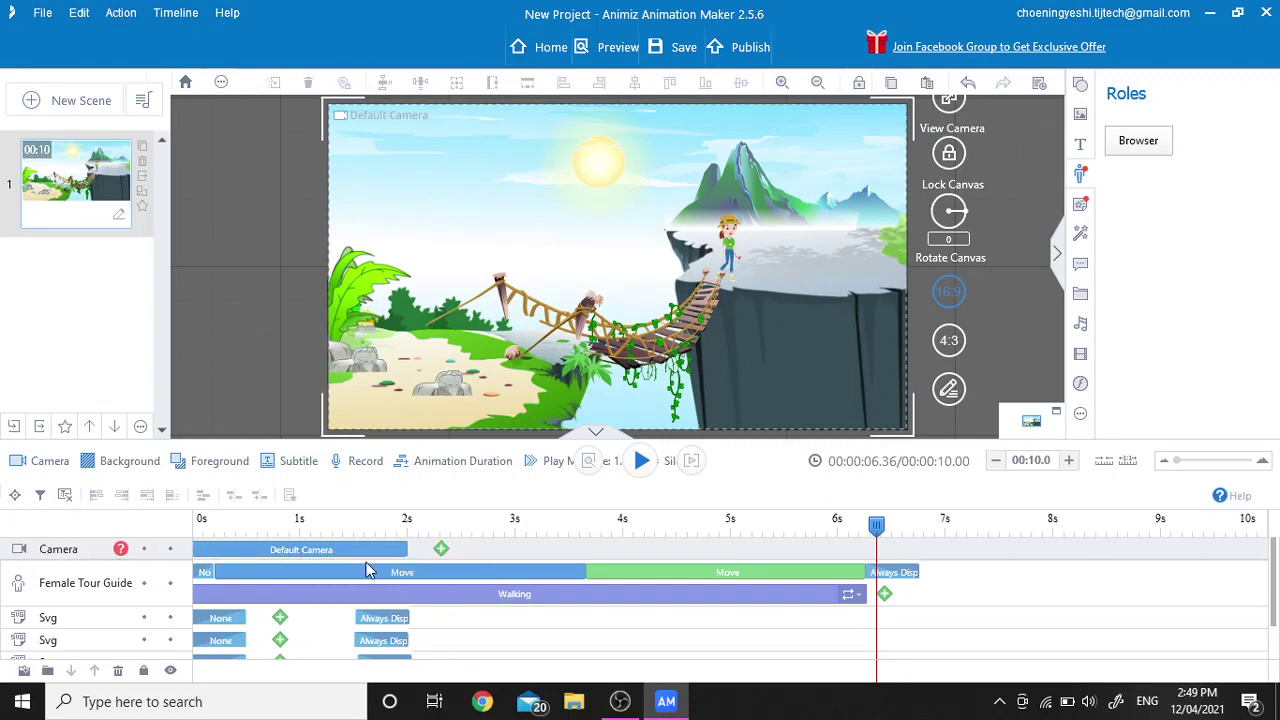
# - Add a Default Specification camera shot and move it to run from 6.18 to 8.69 seconds
pyautogui.rightClick(443, 555)
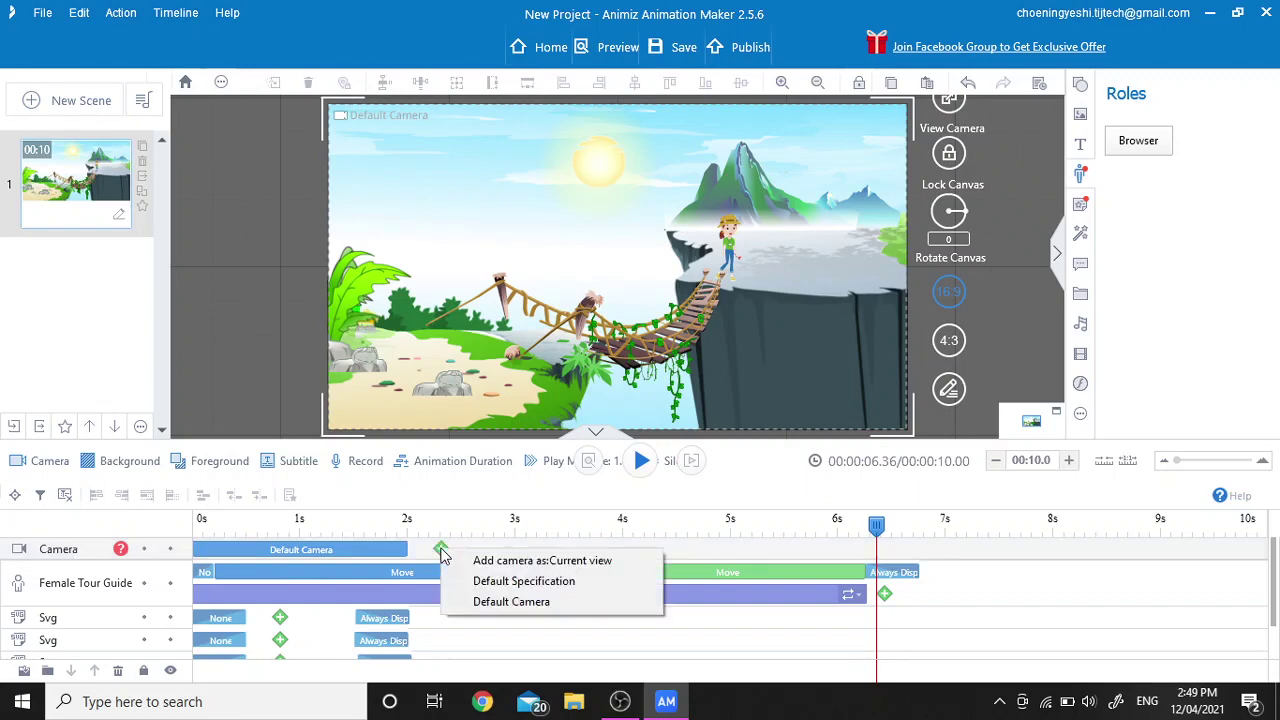
pyautogui.click(495, 588)
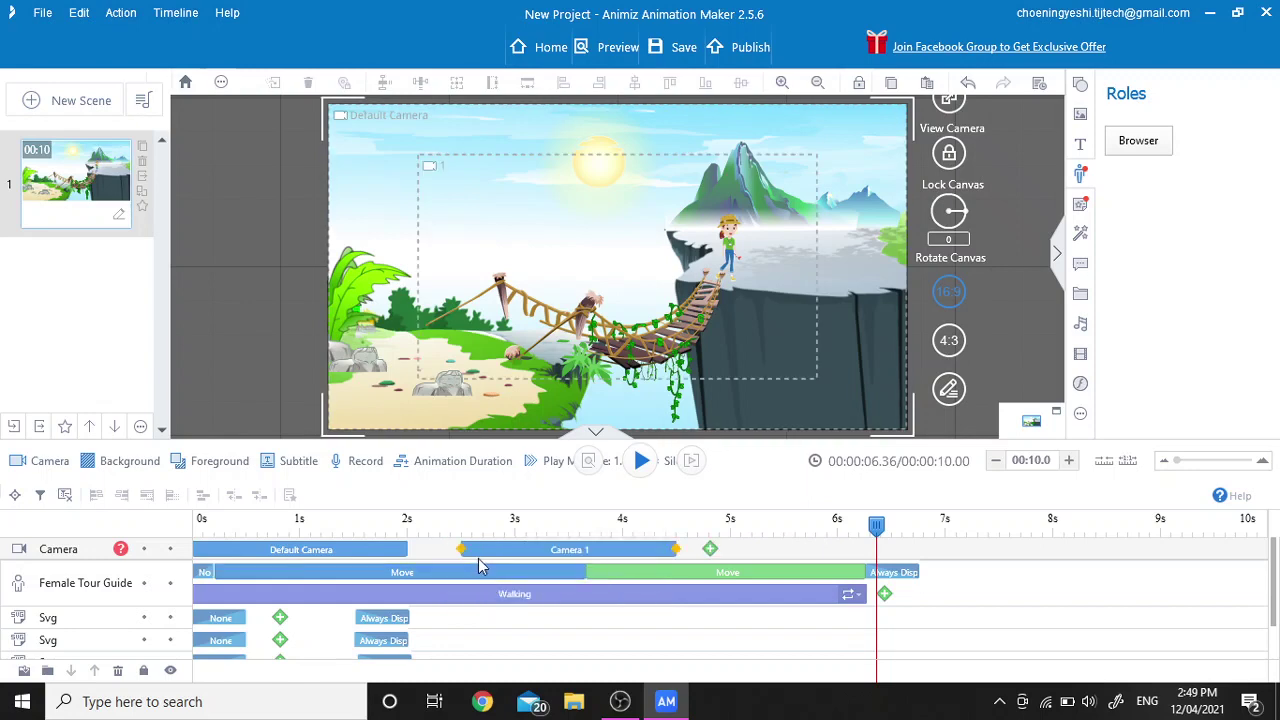
pyautogui.moveTo(465, 549); pyautogui.dragTo(409, 566)
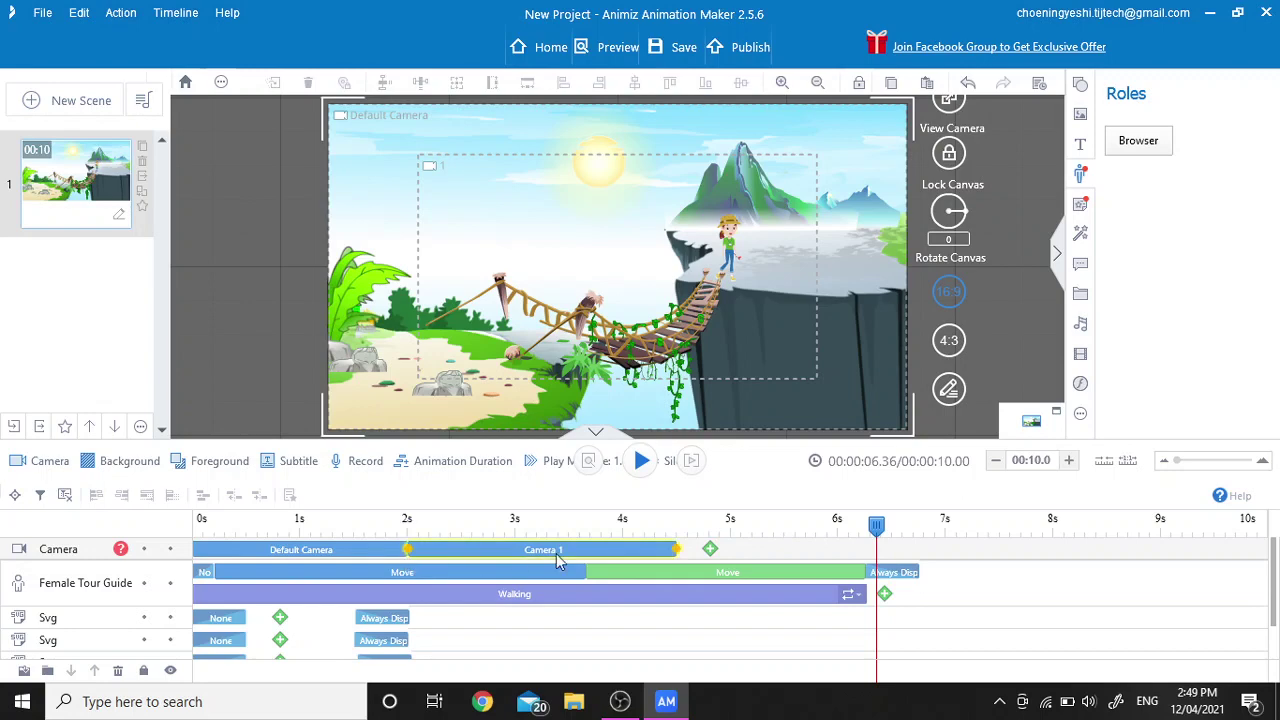
pyautogui.click(370, 557)
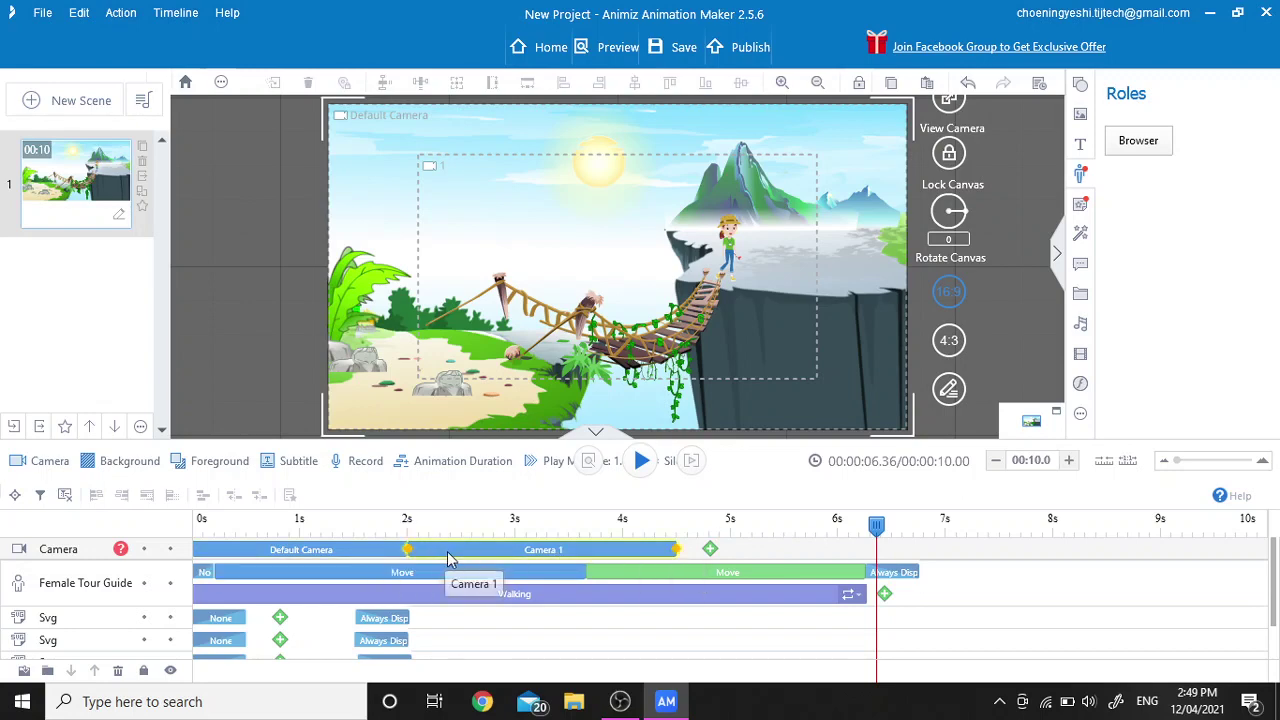
pyautogui.moveTo(452, 557); pyautogui.dragTo(866, 558)
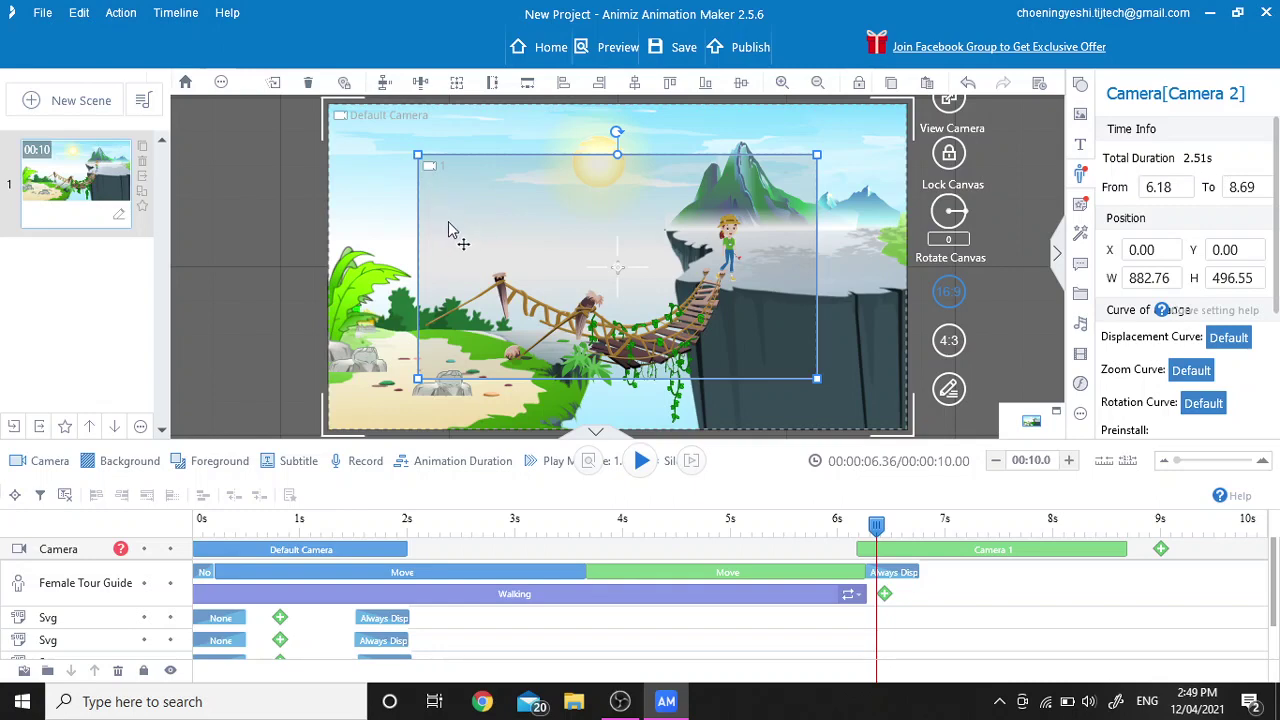